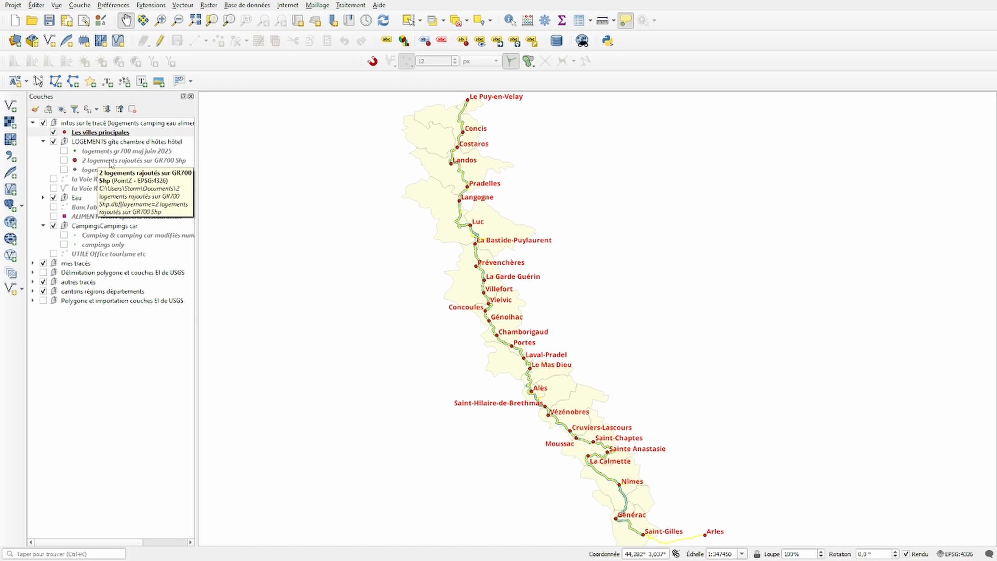
Preview the logements Shp layer on the map, hide it, and display the 2 logements rajoutés sur GR700 Shp layer instead
{"action": "left_click", "coordinate": [63, 170]}
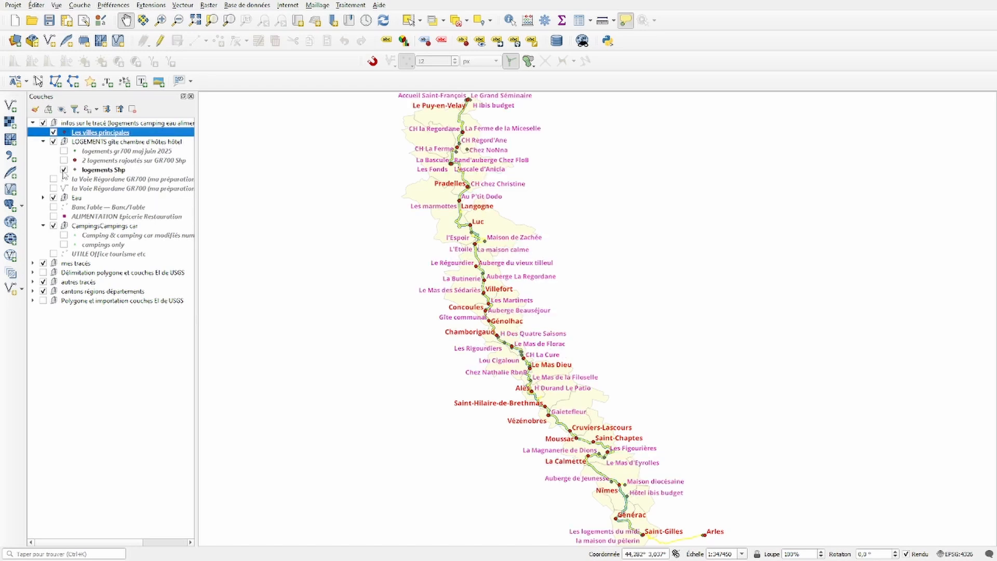
{"action": "left_click", "coordinate": [64, 170]}
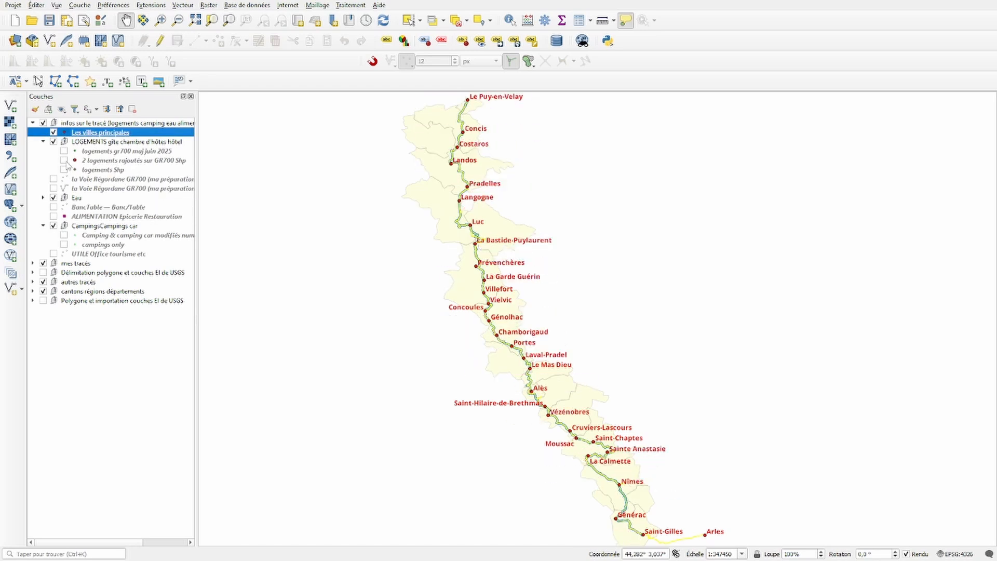
{"action": "left_click", "coordinate": [64, 161]}
{"action": "left_click", "coordinate": [100, 162]}
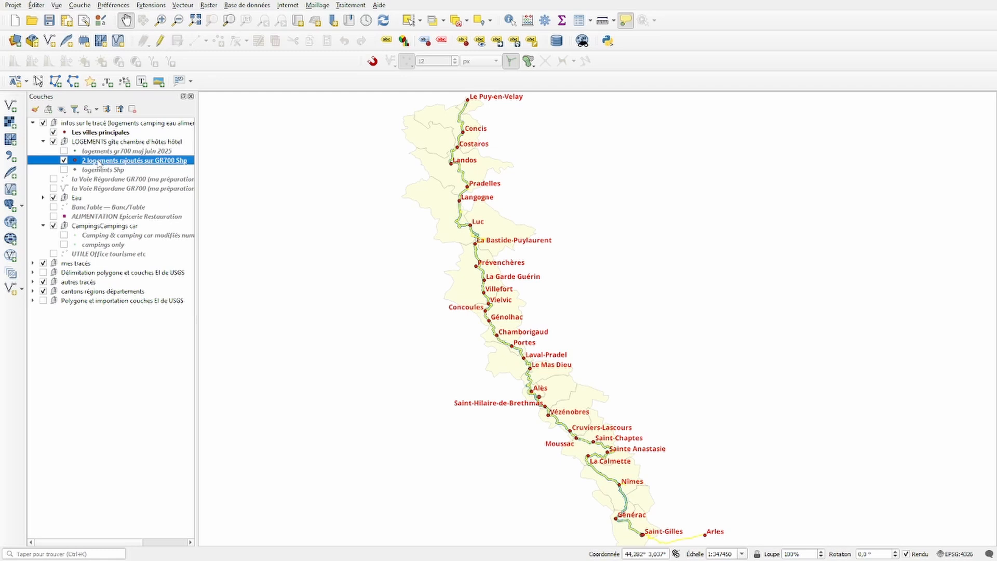
Turn on simple labels based on the Name field for the 2 logements rajoutés sur GR700 Shp layer
{"action": "double_click", "coordinate": [111, 166]}
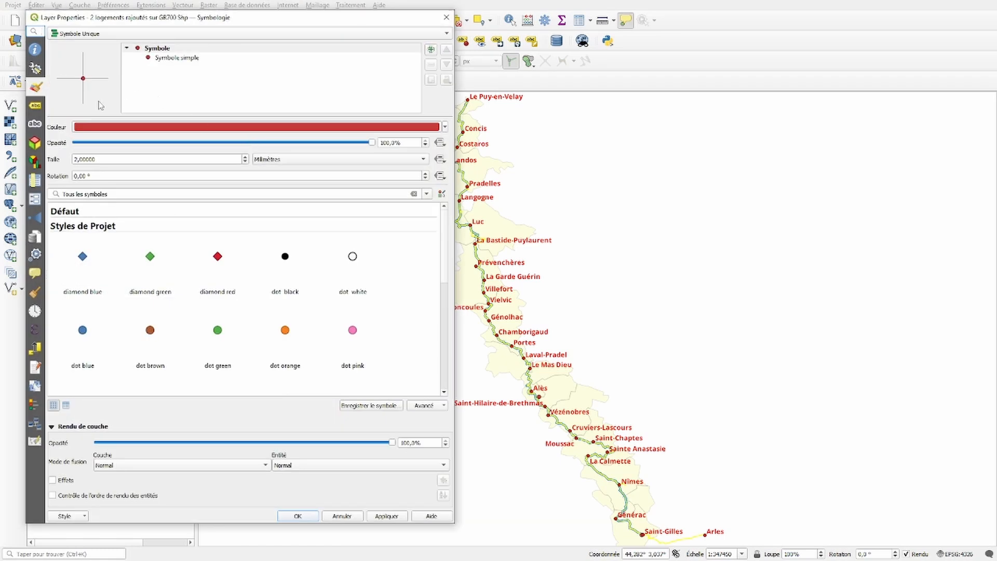
{"action": "left_click", "coordinate": [35, 104]}
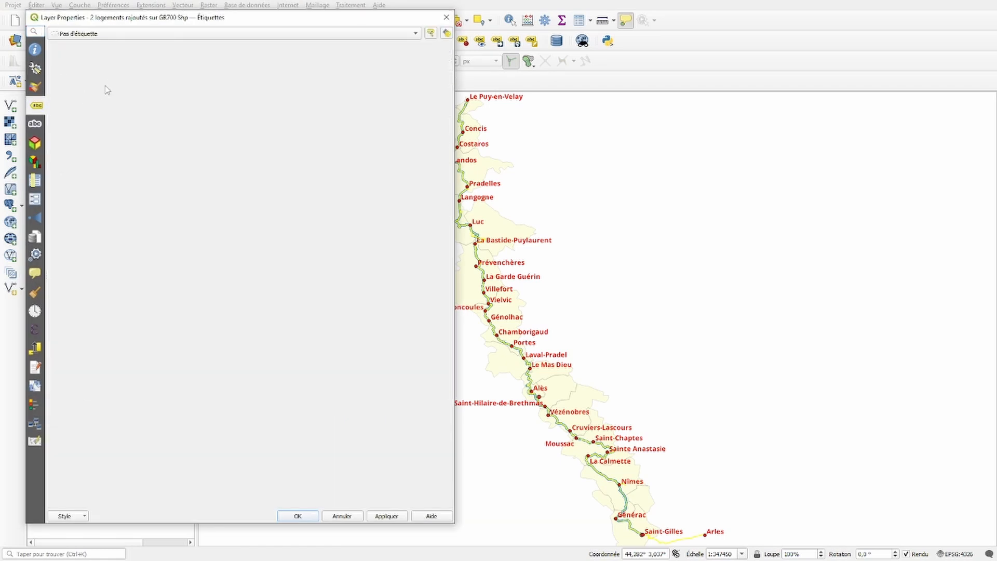
{"action": "left_click", "coordinate": [115, 35]}
{"action": "left_click", "coordinate": [107, 44]}
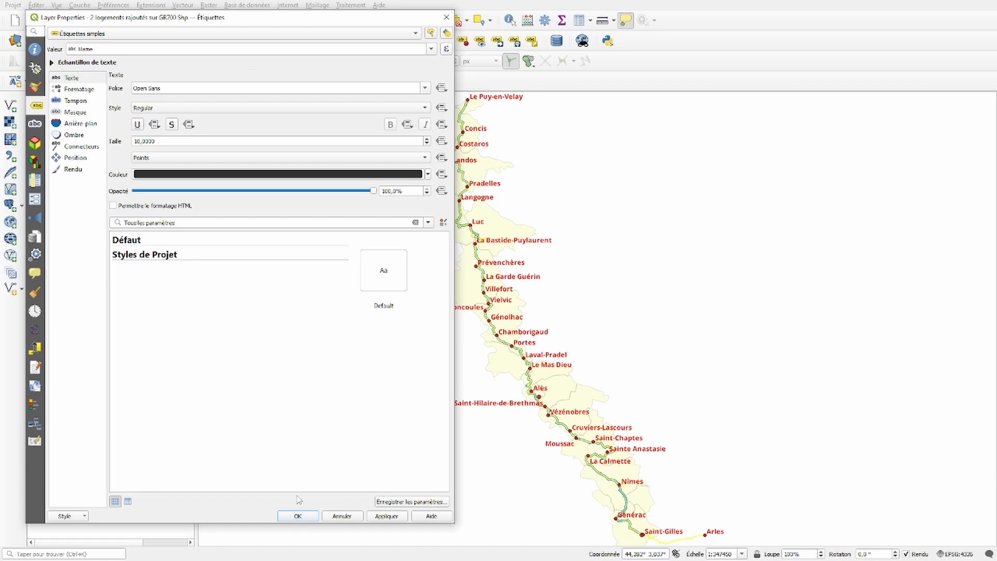
{"action": "left_click", "coordinate": [387, 518]}
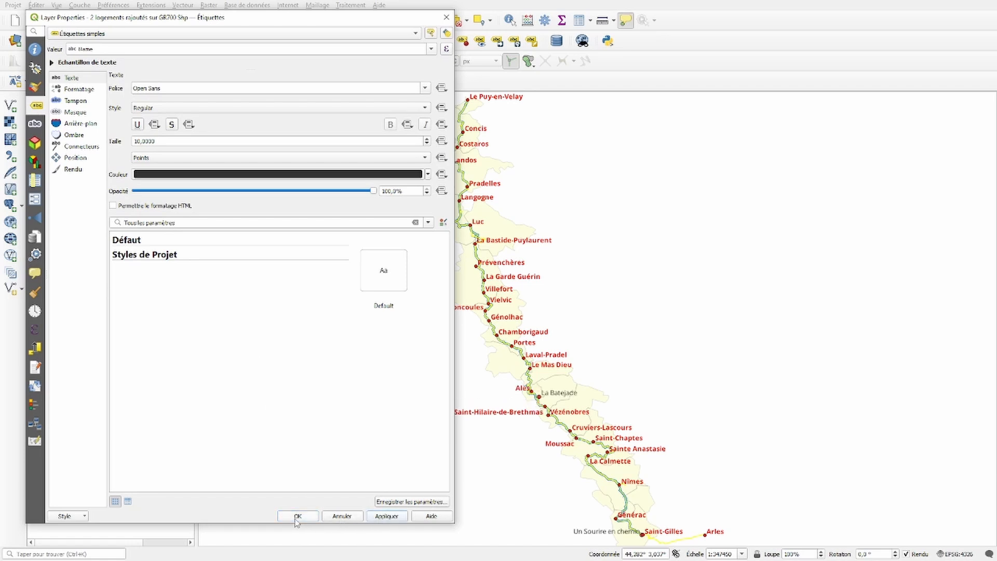
{"action": "left_click", "coordinate": [297, 516]}
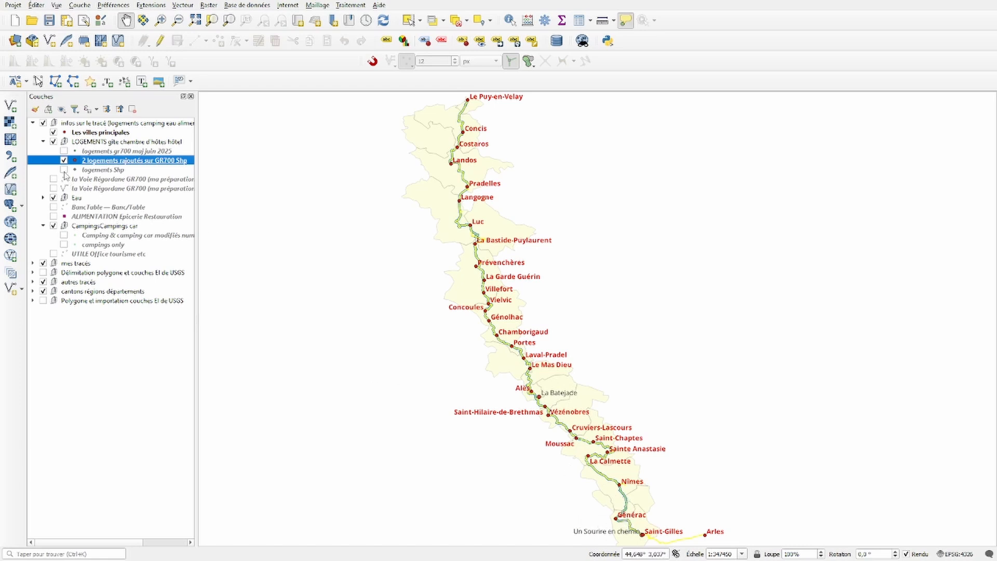
View logements Shp together with the two added lodgings on the map, and hide both layers
{"action": "left_click", "coordinate": [64, 171]}
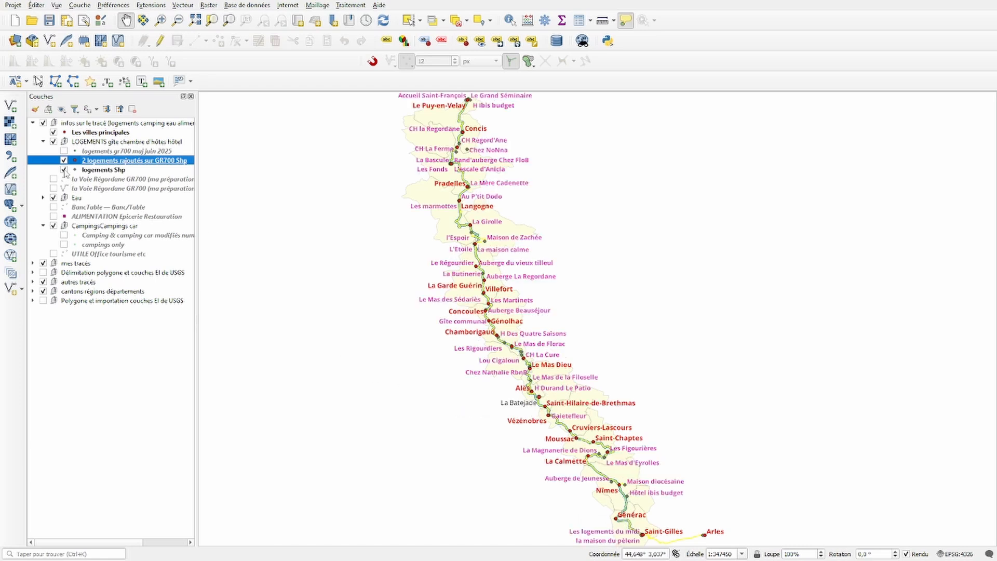
{"action": "left_click", "coordinate": [64, 170]}
{"action": "left_click", "coordinate": [64, 161]}
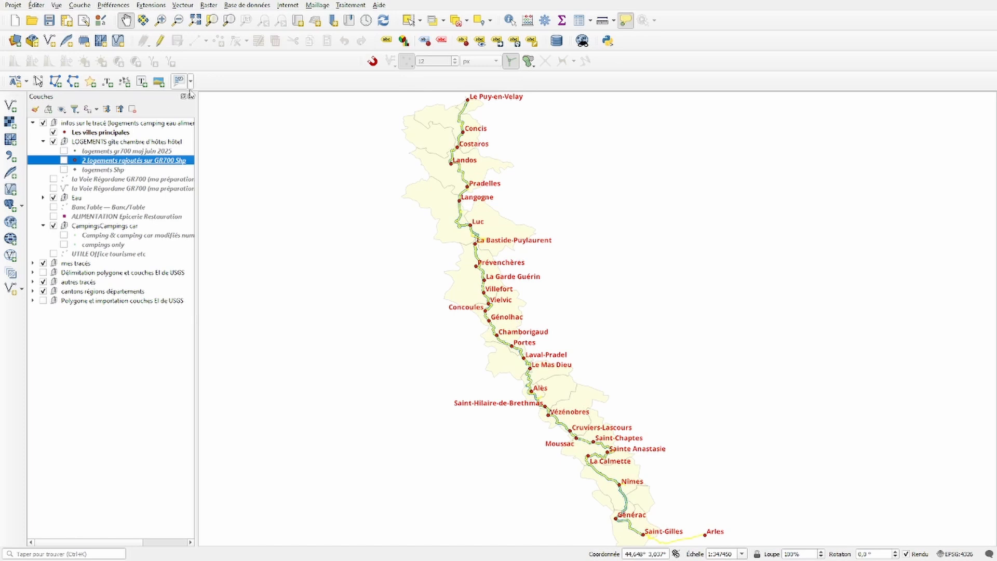
Merge the vector layers 2 logements rajoutés sur GR700 Shp and logements Shp into one temporary layer
{"action": "left_click", "coordinate": [182, 5]}
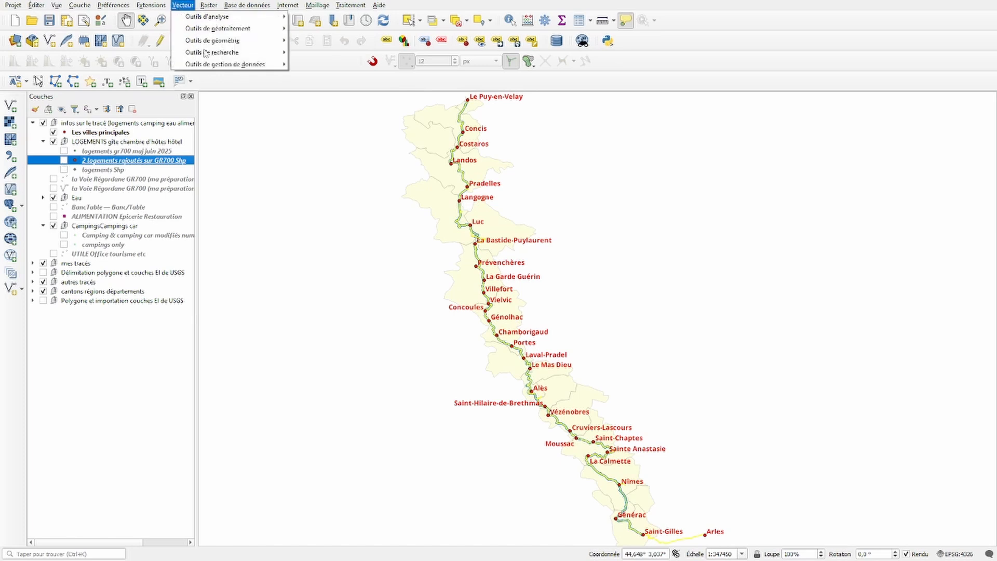
{"action": "mouse_move", "coordinate": [211, 65]}
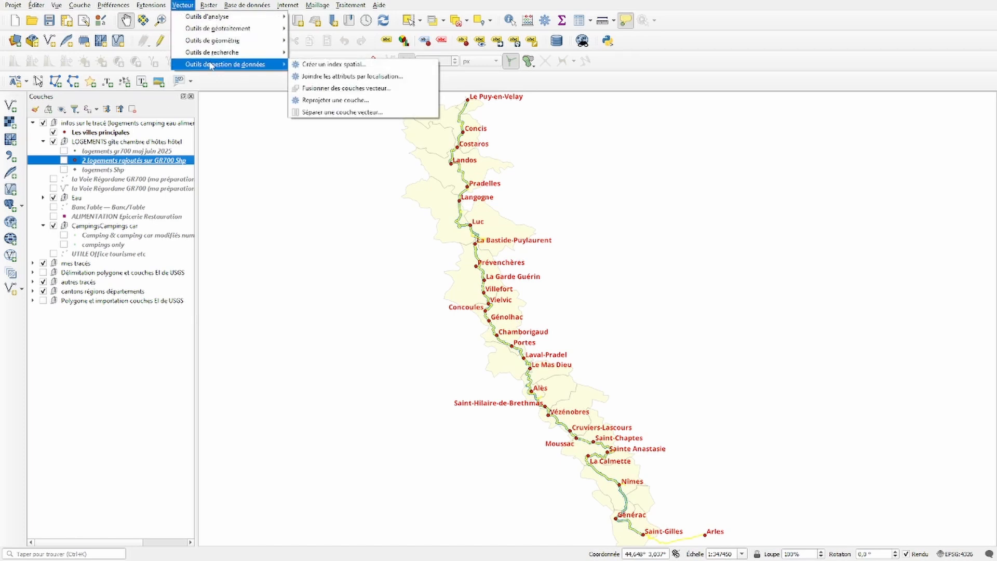
{"action": "left_click", "coordinate": [336, 90]}
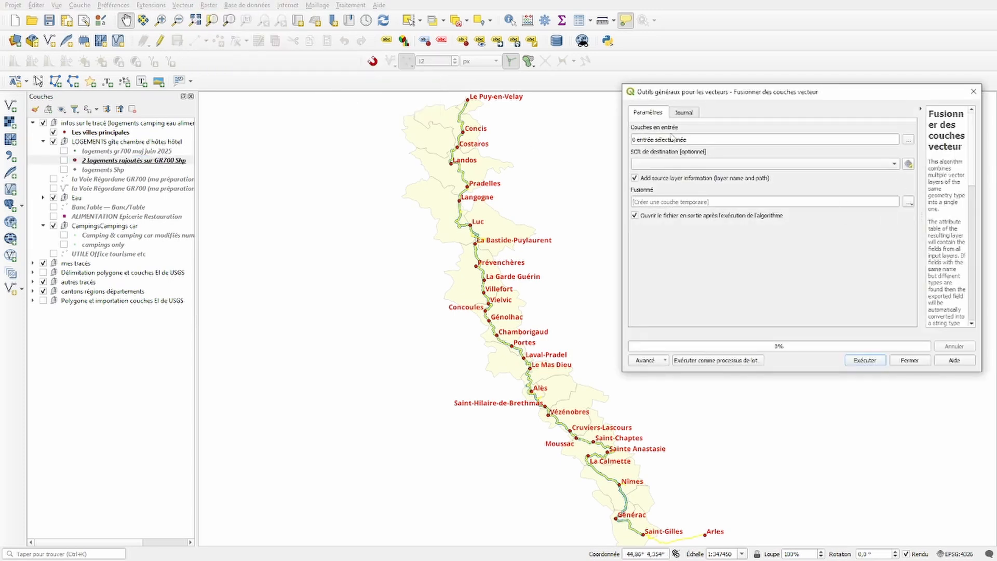
{"action": "left_click", "coordinate": [908, 140]}
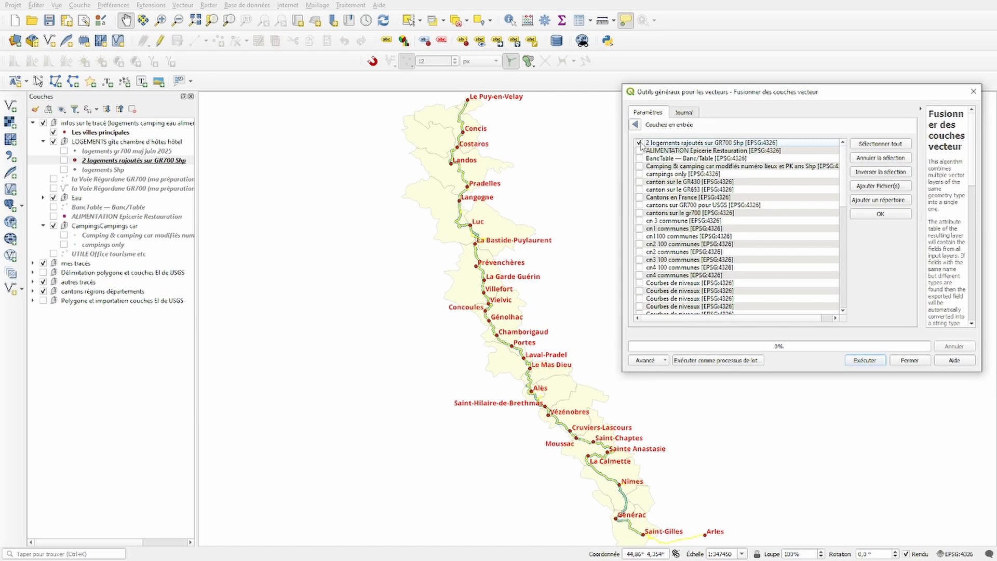
{"action": "scroll", "coordinate": [680, 265], "scroll_direction": "down", "scroll_amount": 10}
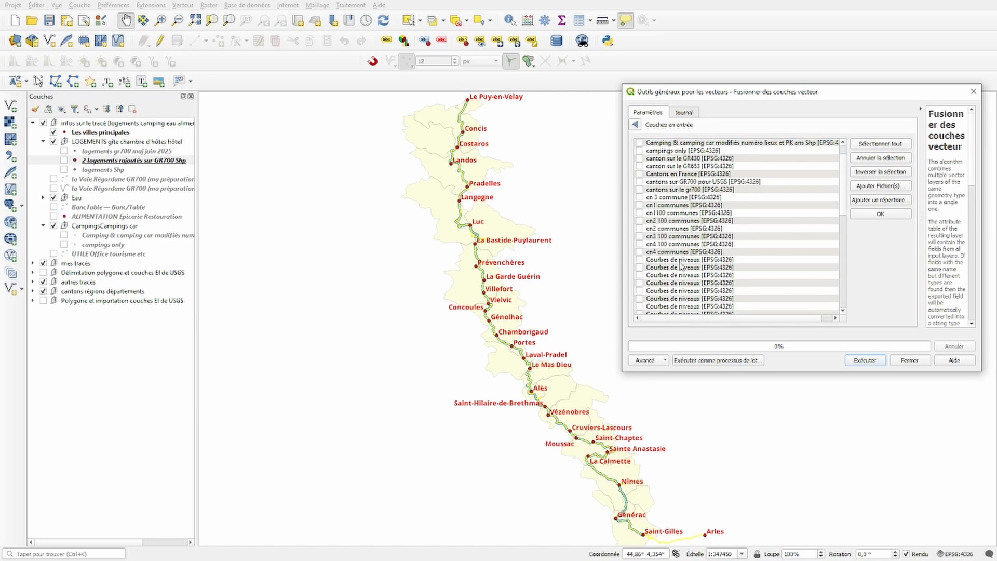
{"action": "scroll", "coordinate": [681, 265], "scroll_direction": "down", "scroll_amount": 2}
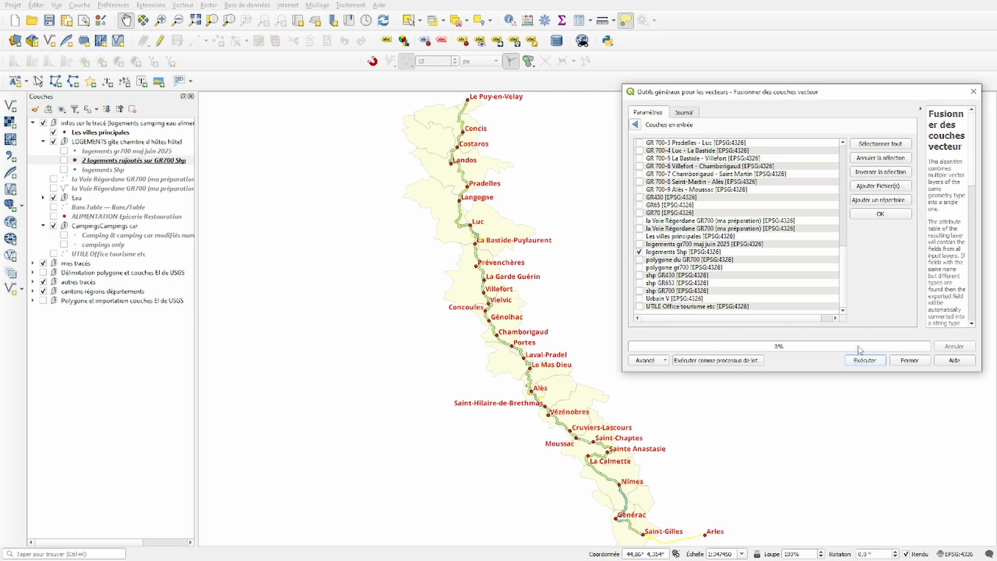
{"action": "left_click", "coordinate": [877, 215]}
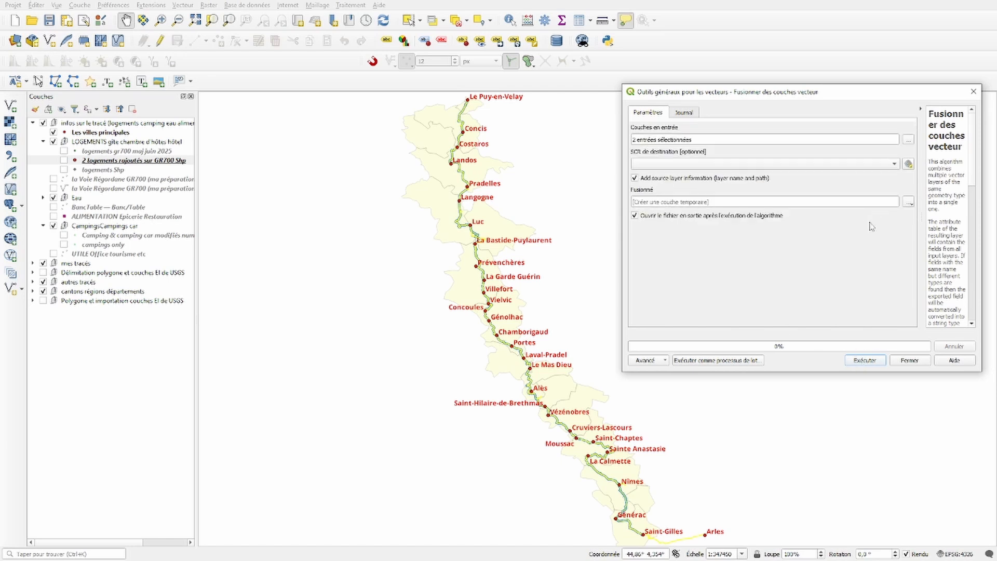
{"action": "left_click", "coordinate": [865, 361]}
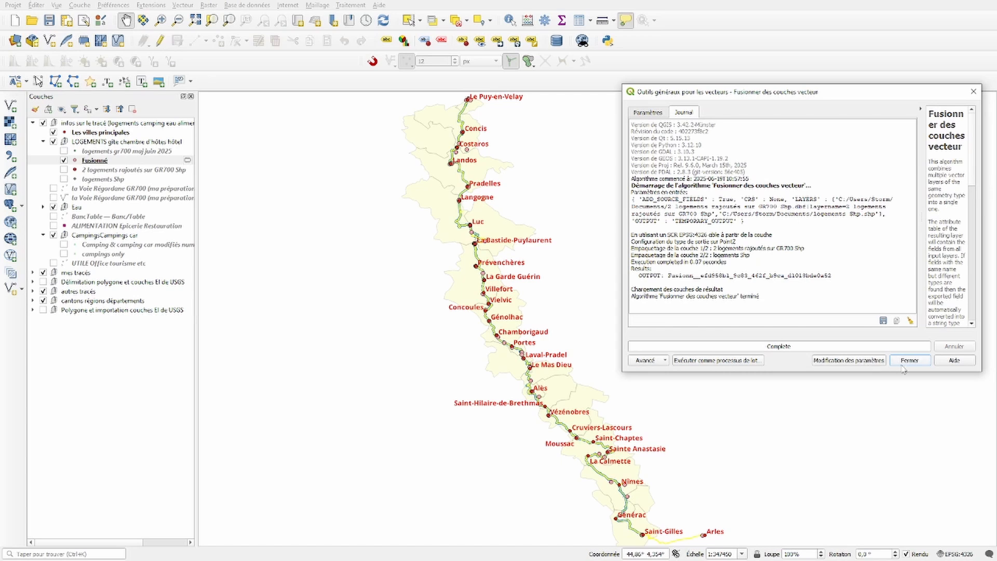
{"action": "left_click", "coordinate": [909, 361]}
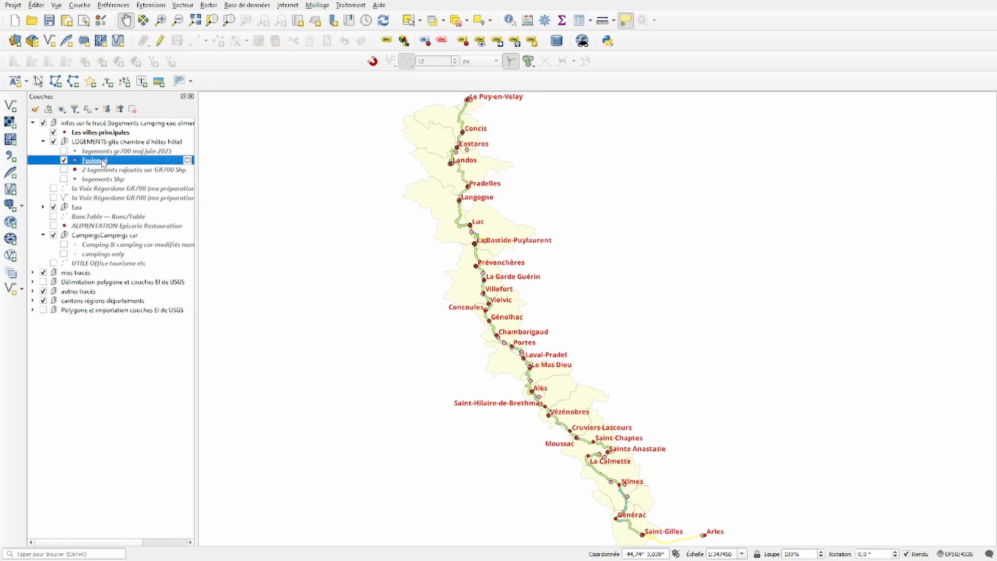
Rename the merged layer as test and review its attribute table
{"action": "right_click", "coordinate": [102, 161]}
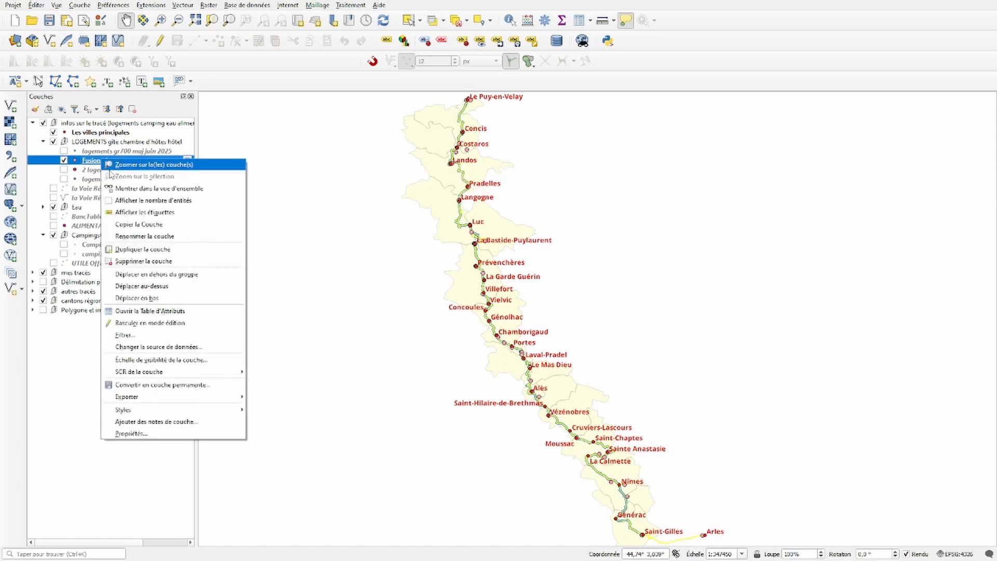
{"action": "left_click", "coordinate": [137, 236]}
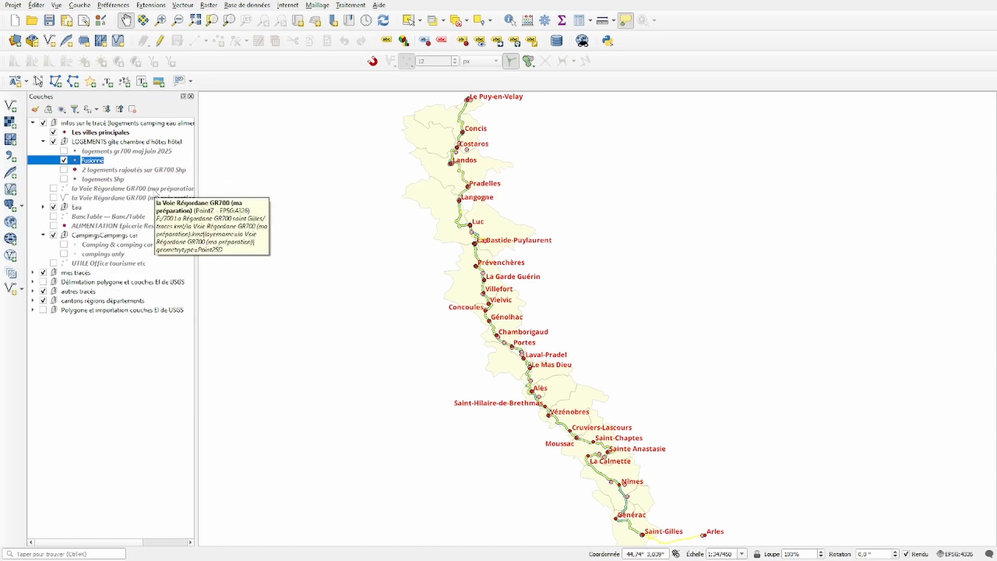
{"action": "type", "text": "l"}
{"action": "key", "text": "Return"}
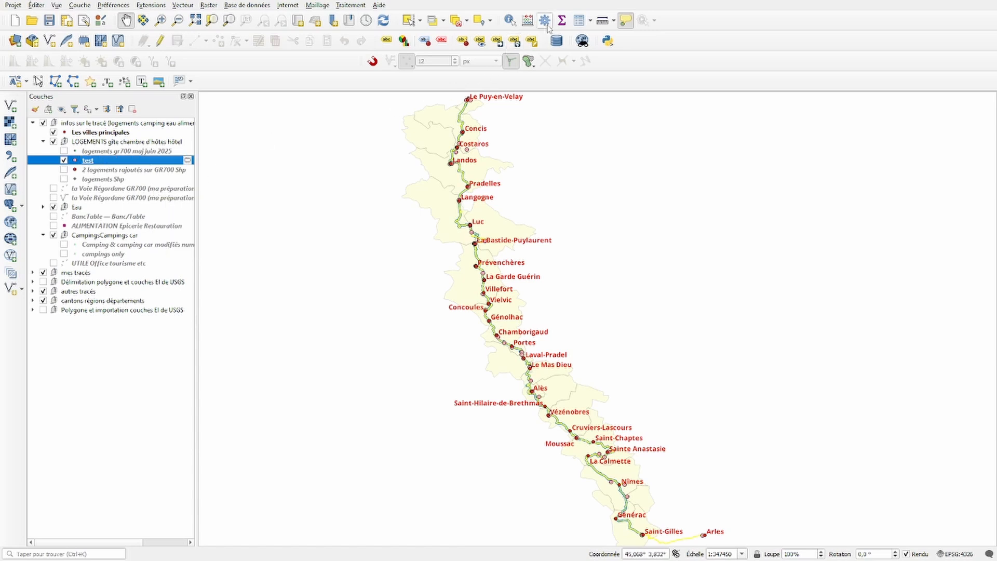
{"action": "left_click", "coordinate": [579, 21]}
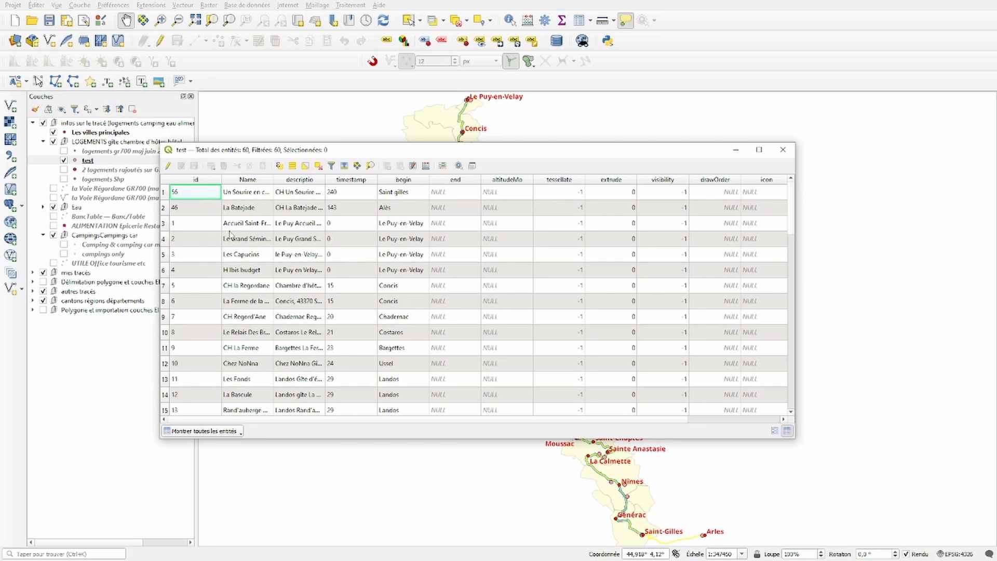
{"action": "left_click", "coordinate": [783, 150]}
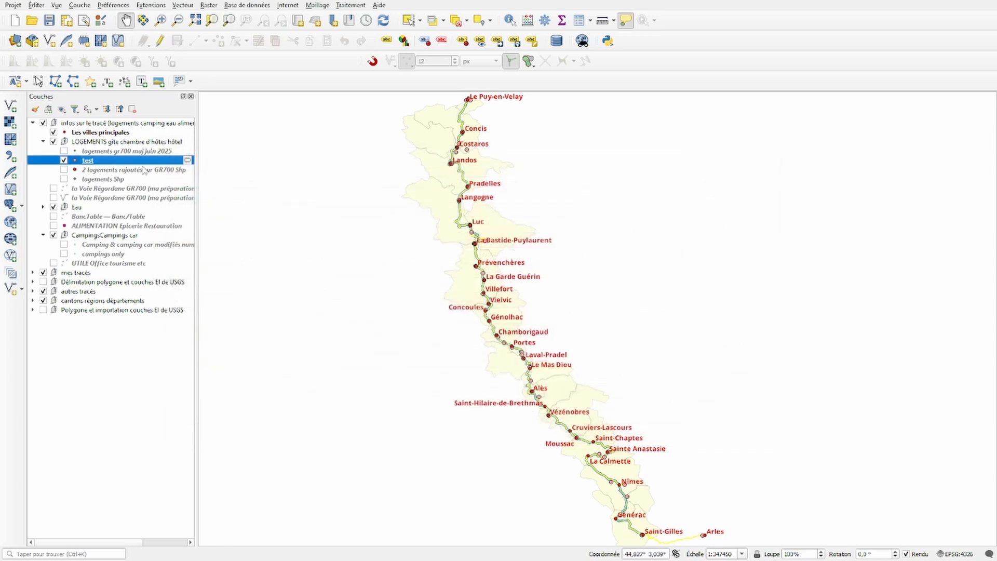
{"action": "right_click", "coordinate": [87, 164]}
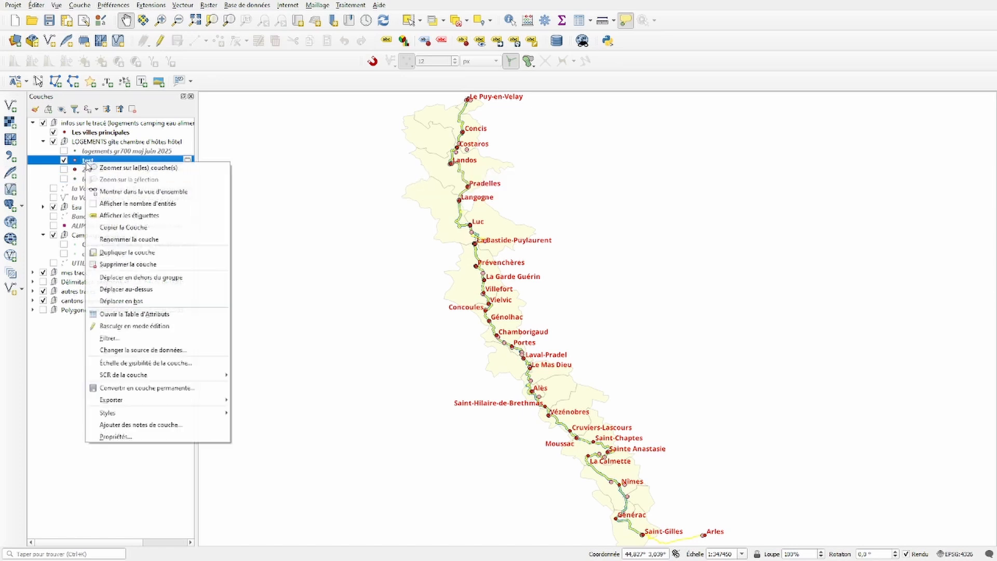
{"action": "mouse_move", "coordinate": [120, 400]}
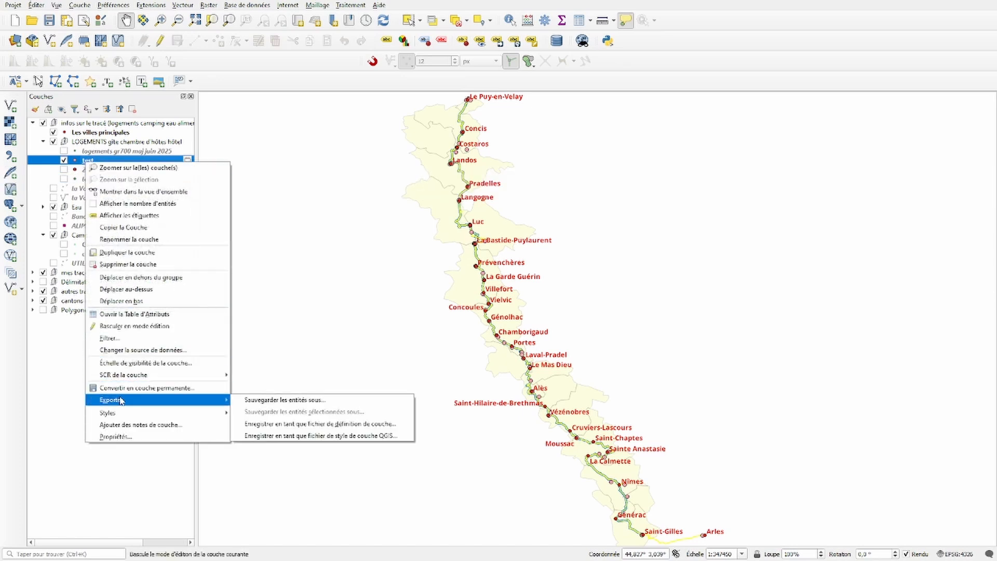
{"action": "left_click", "coordinate": [277, 402]}
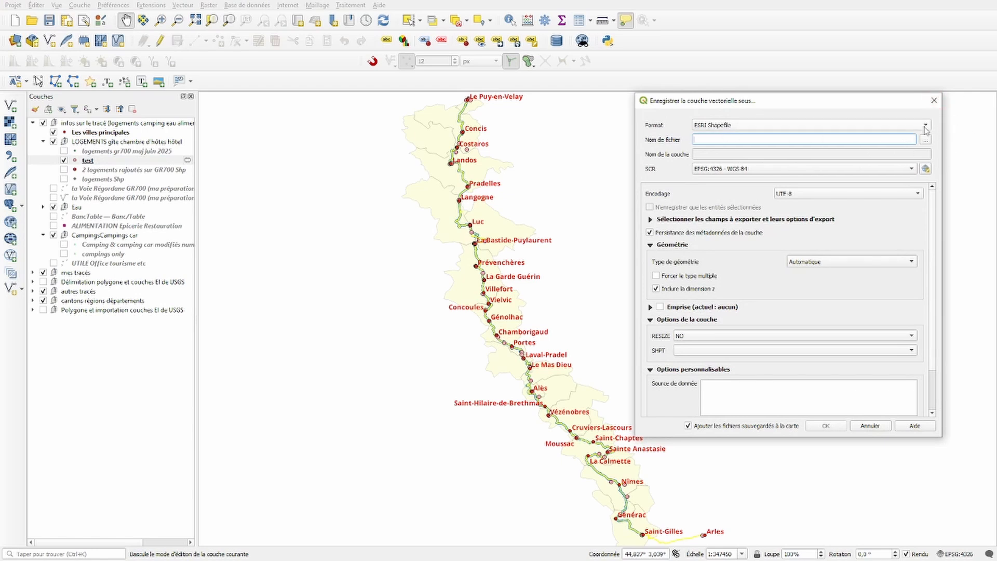
{"action": "left_click", "coordinate": [934, 100]}
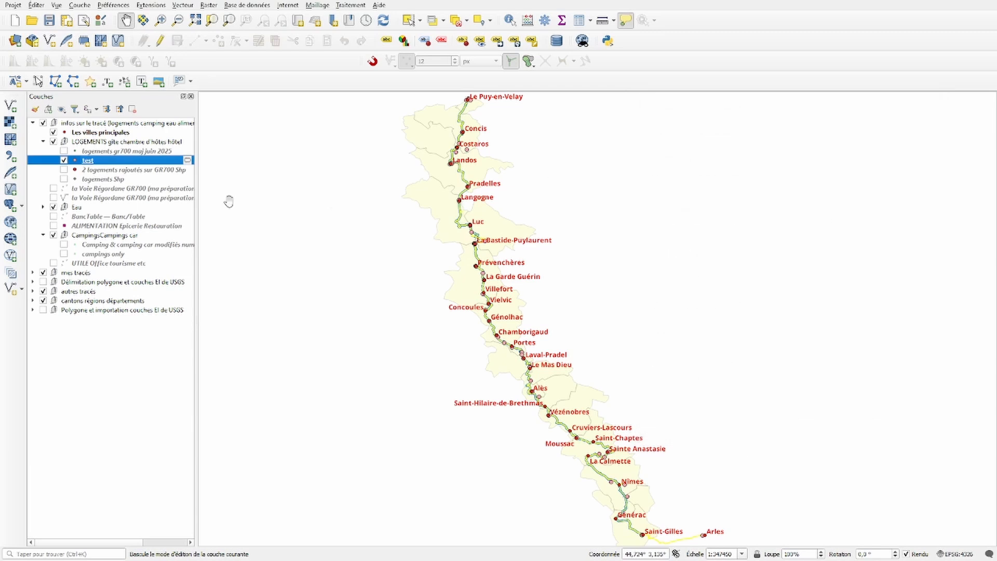
Open the project's existing print layout named test
{"action": "left_click", "coordinate": [106, 152]}
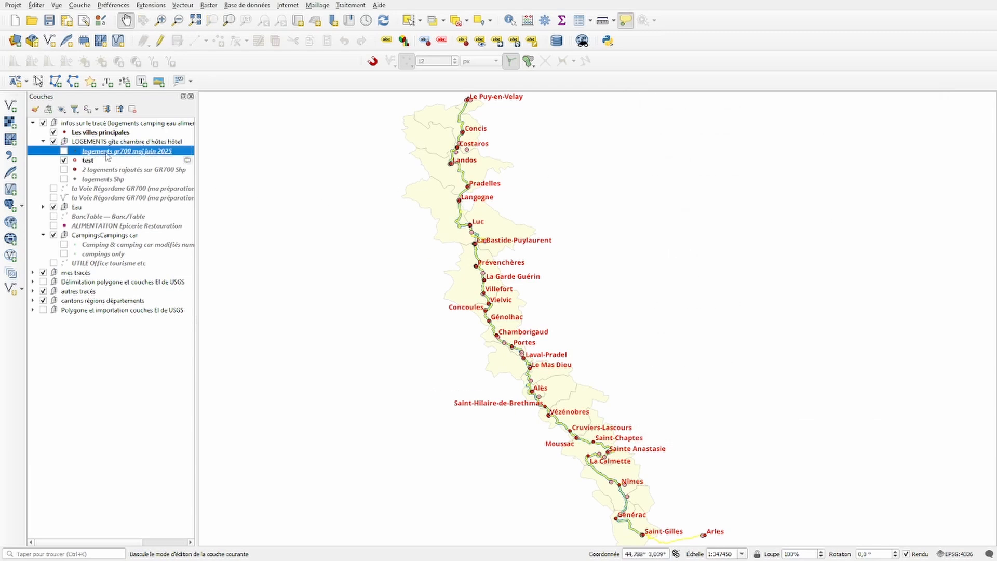
{"action": "left_click", "coordinate": [13, 6]}
{"action": "mouse_move", "coordinate": [58, 217]}
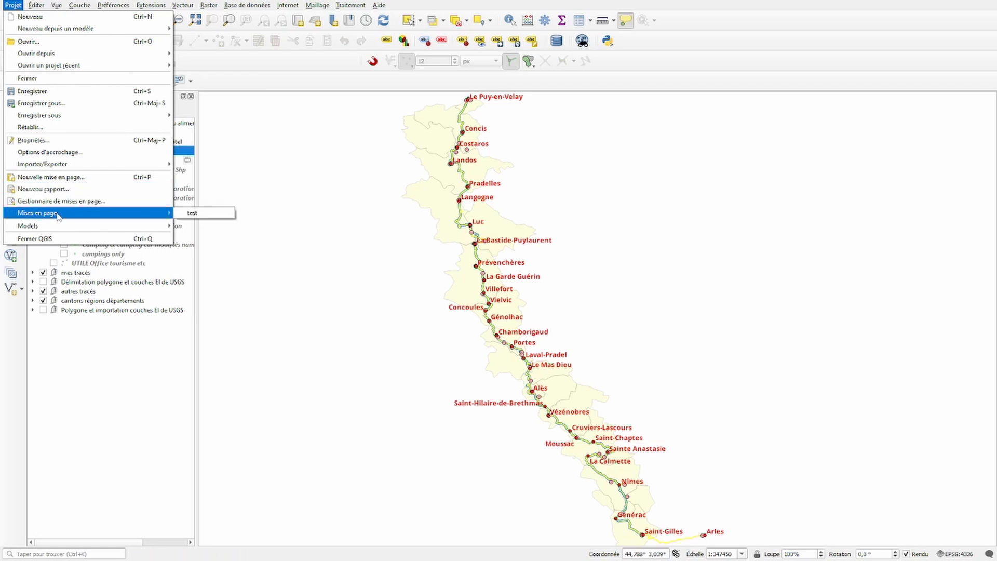
{"action": "left_click", "coordinate": [193, 213]}
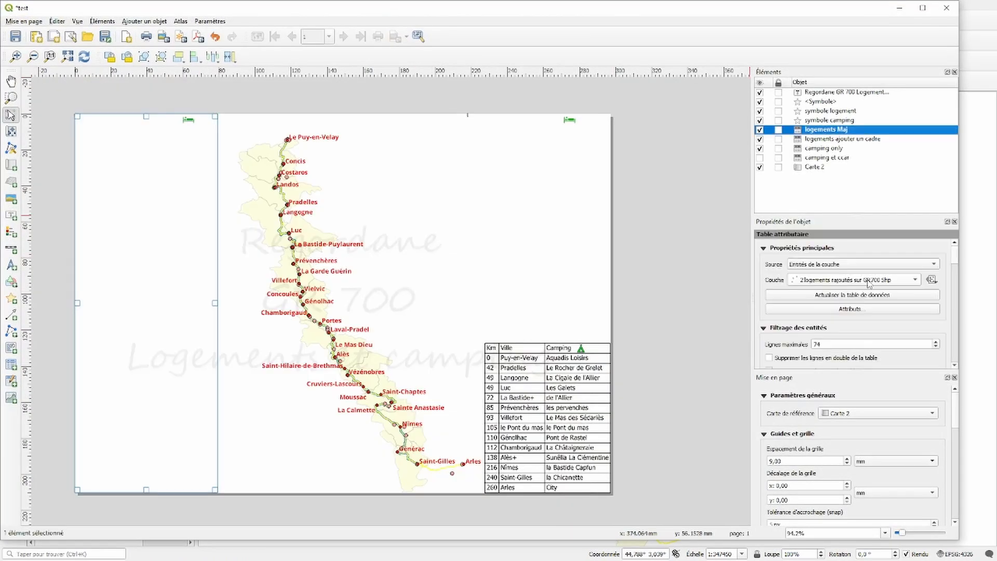
Set the source layer of the logements Maj table to logements gr700 maj juin 2025
{"action": "left_click", "coordinate": [869, 283]}
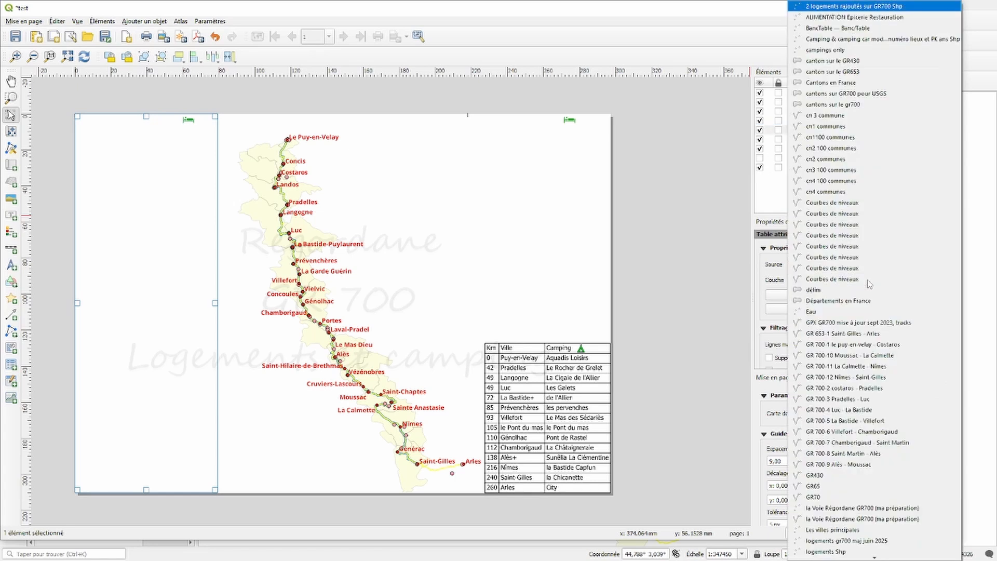
{"action": "scroll", "coordinate": [848, 421], "scroll_direction": "down", "scroll_amount": 3}
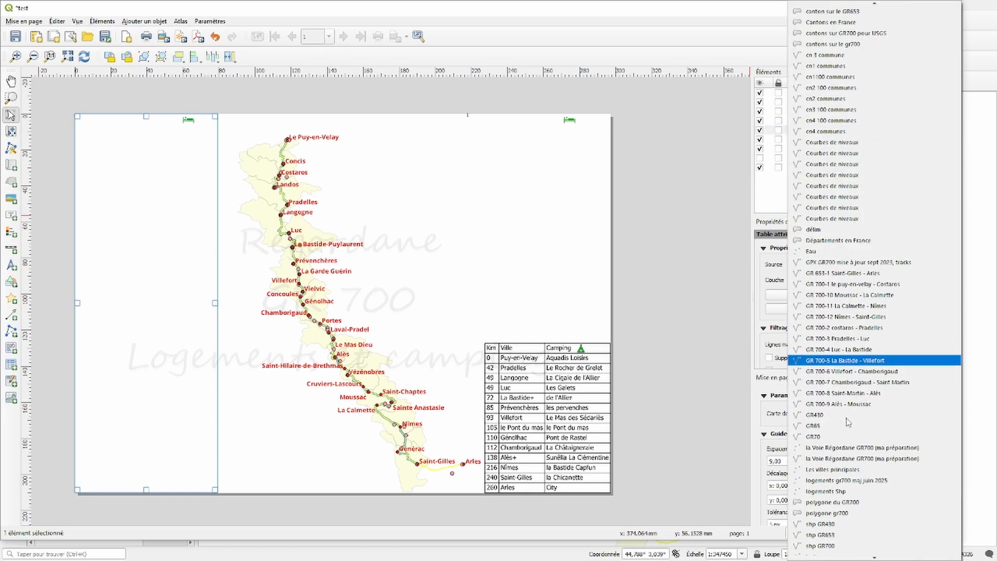
{"action": "scroll", "coordinate": [848, 421], "scroll_direction": "up", "scroll_amount": 3}
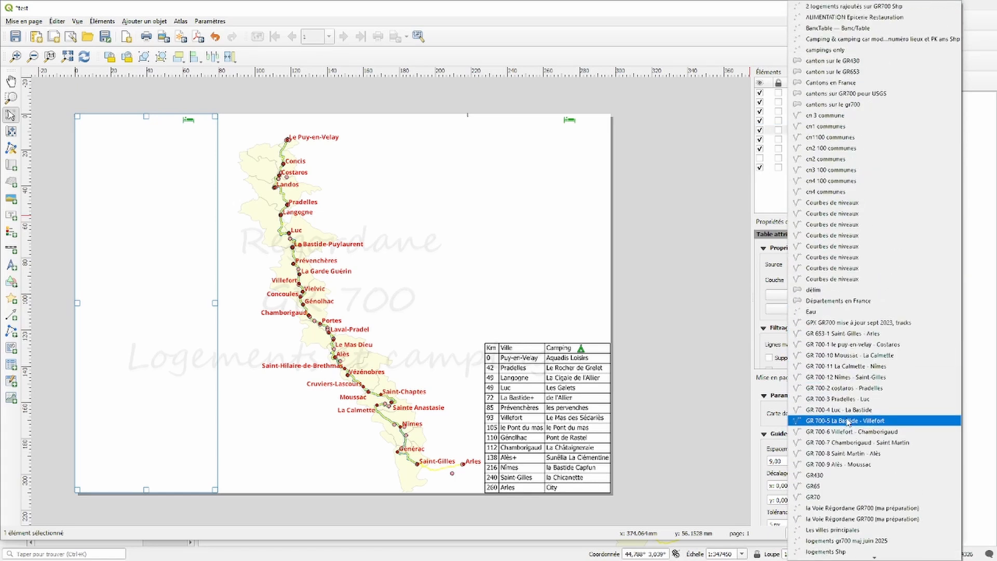
{"action": "scroll", "coordinate": [848, 421], "scroll_direction": "down", "scroll_amount": 3}
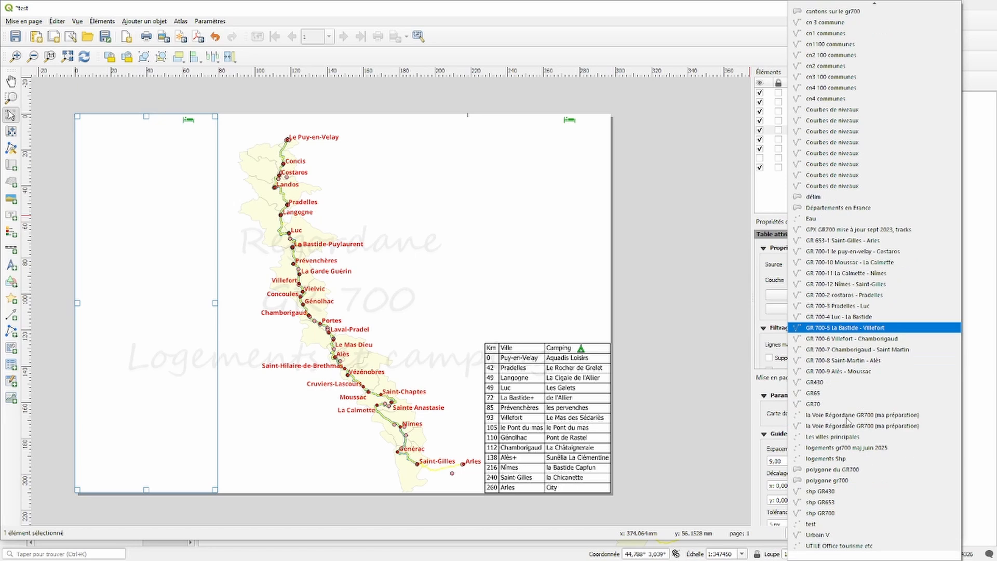
{"action": "left_click", "coordinate": [856, 448]}
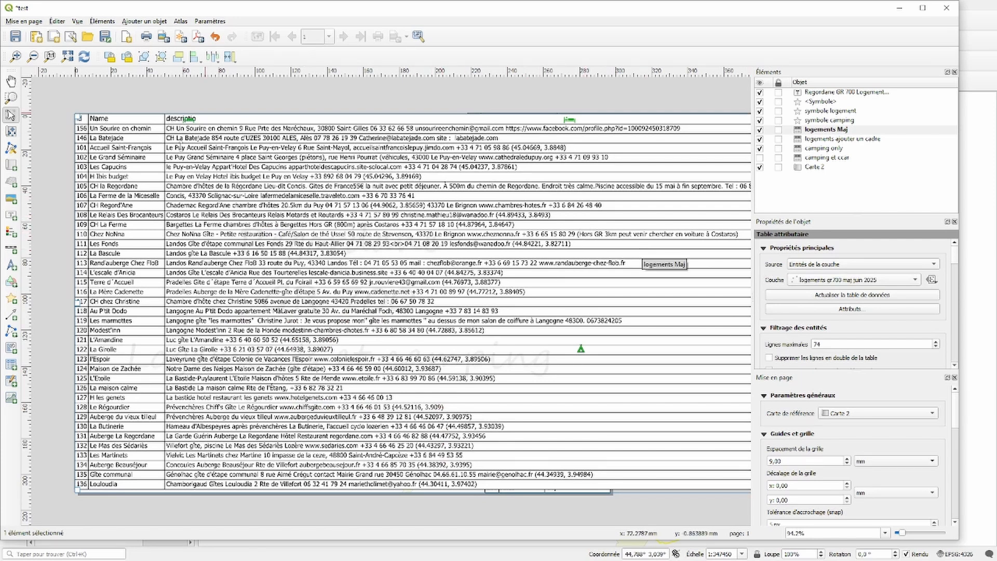
Remove the descriptio column from the logements Maj table's attributes
{"action": "left_click", "coordinate": [842, 311]}
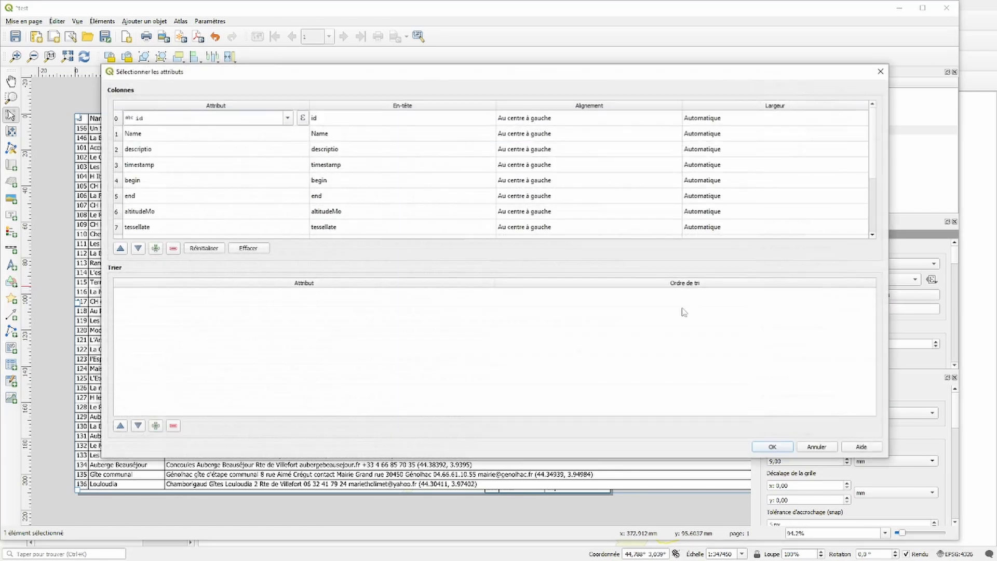
{"action": "left_click", "coordinate": [117, 150]}
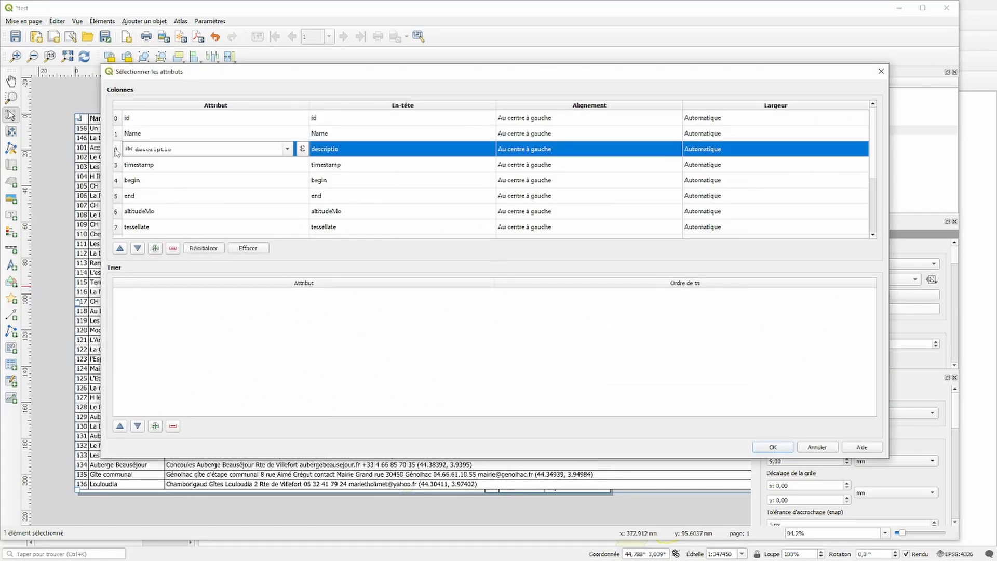
{"action": "left_click", "coordinate": [172, 249]}
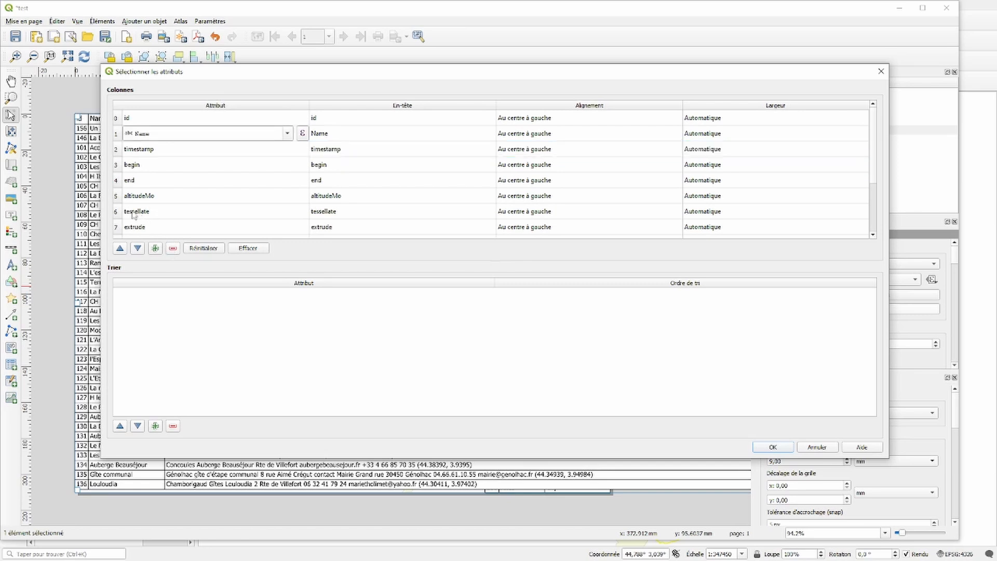
Remove all columns from end through path from the table and apply the reduced attribute selection
{"action": "left_click", "coordinate": [117, 181]}
{"action": "left_click", "coordinate": [117, 197], "text": "shift"}
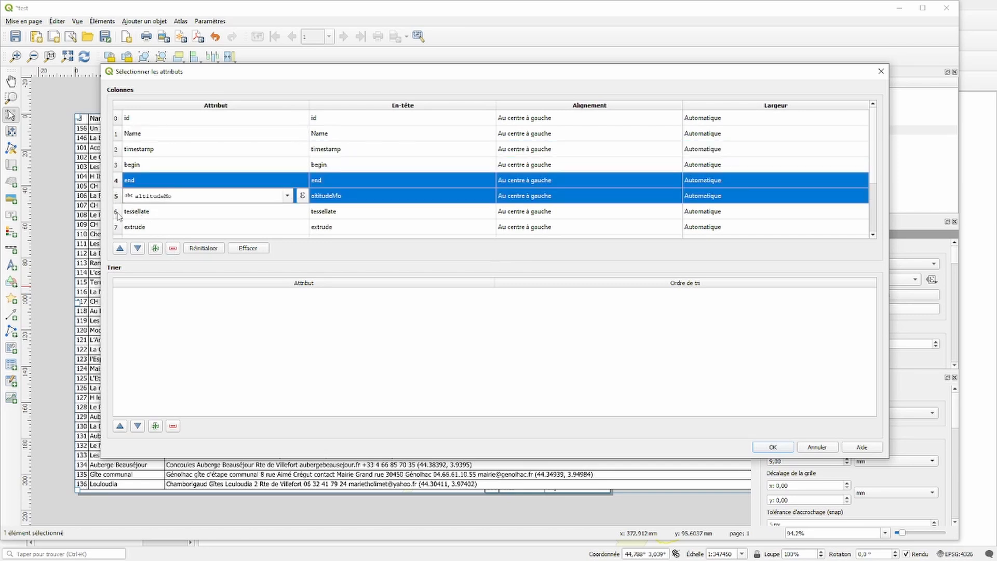
{"action": "left_click", "coordinate": [117, 212], "text": "shift"}
{"action": "left_click", "coordinate": [120, 228], "text": "shift"}
{"action": "scroll", "coordinate": [120, 223], "scroll_direction": "down", "scroll_amount": 2}
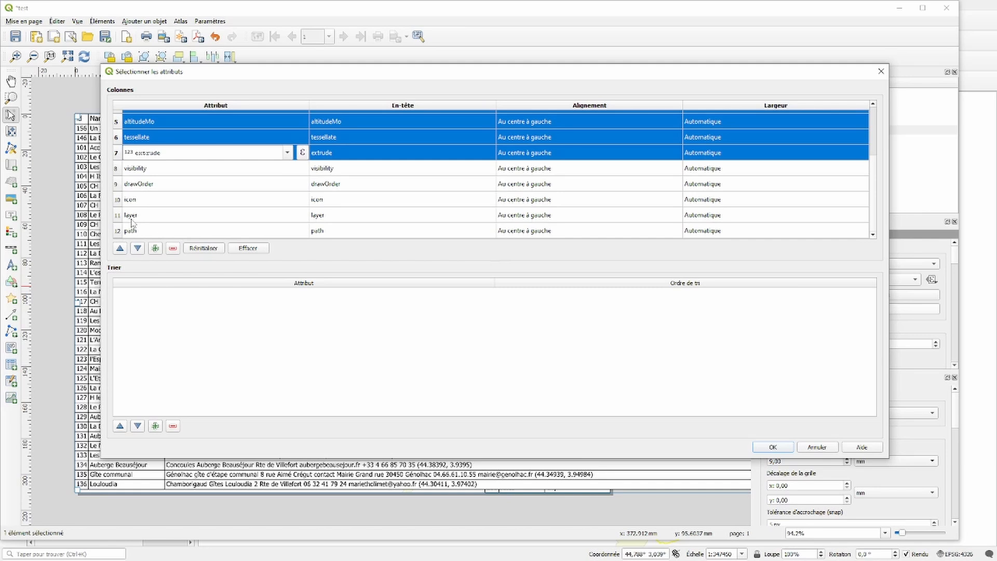
{"action": "left_click", "coordinate": [121, 174], "text": "shift"}
{"action": "left_click", "coordinate": [119, 186], "text": "shift"}
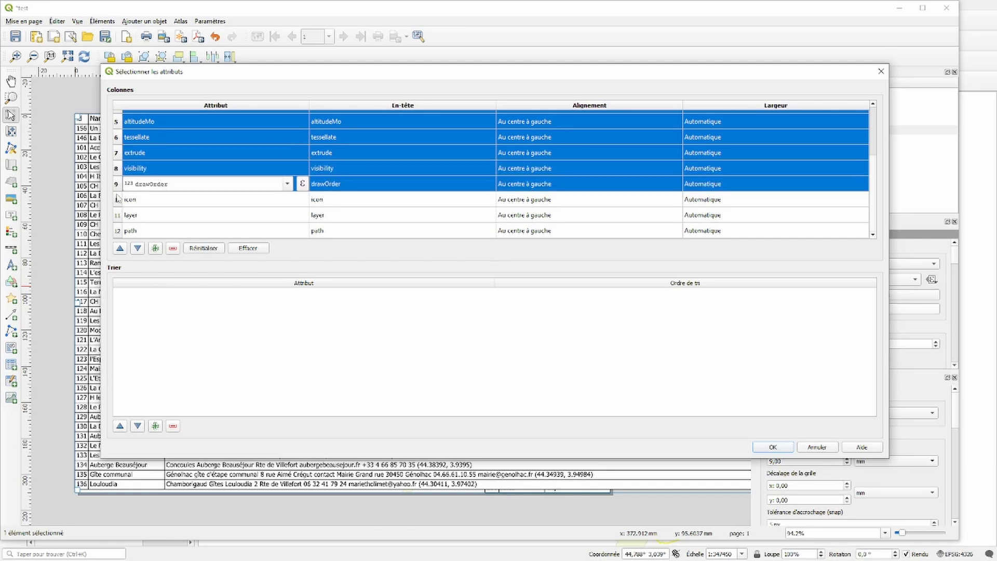
{"action": "left_click", "coordinate": [116, 203], "text": "shift"}
{"action": "left_click", "coordinate": [117, 216], "text": "shift"}
{"action": "left_click", "coordinate": [122, 231], "text": "shift"}
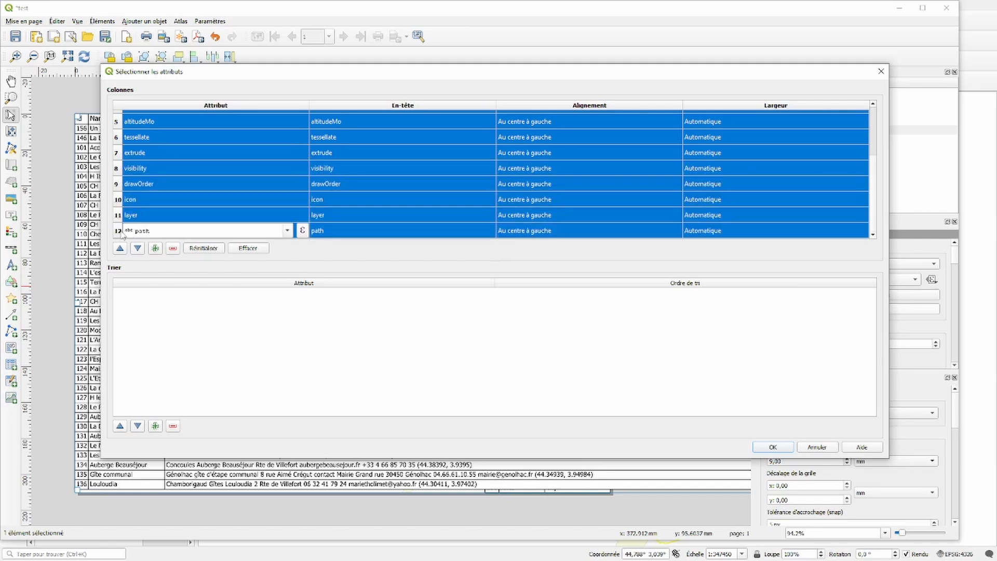
{"action": "left_click", "coordinate": [172, 249]}
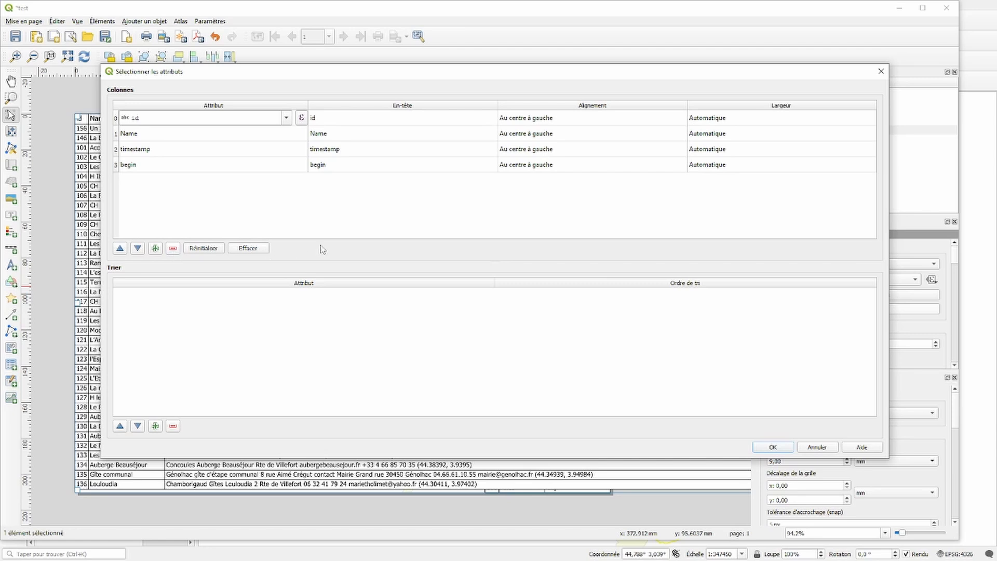
{"action": "left_click", "coordinate": [779, 451]}
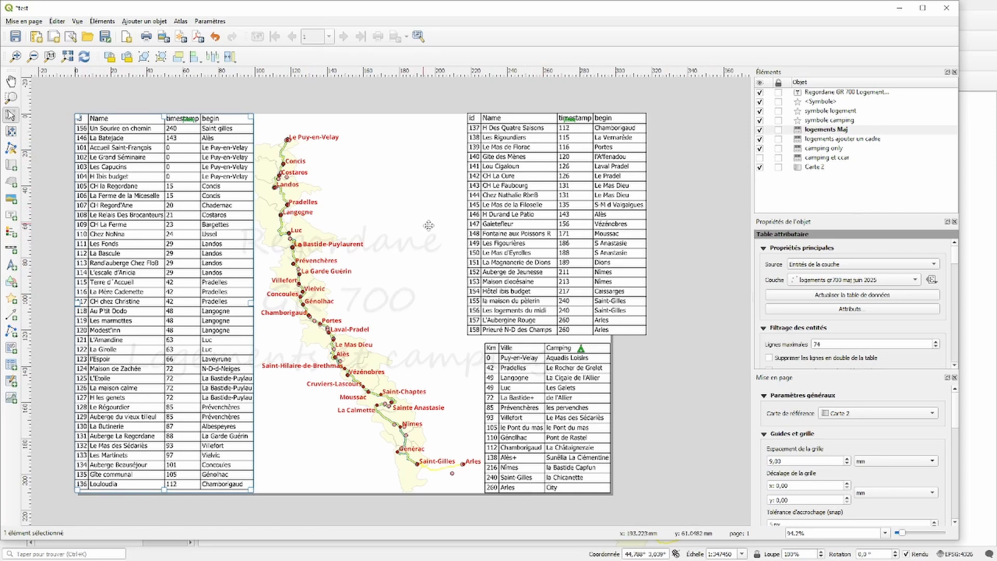
Add a sort rule on the id attribute in ascending order to the logements Maj table and apply it
{"action": "left_click", "coordinate": [850, 309]}
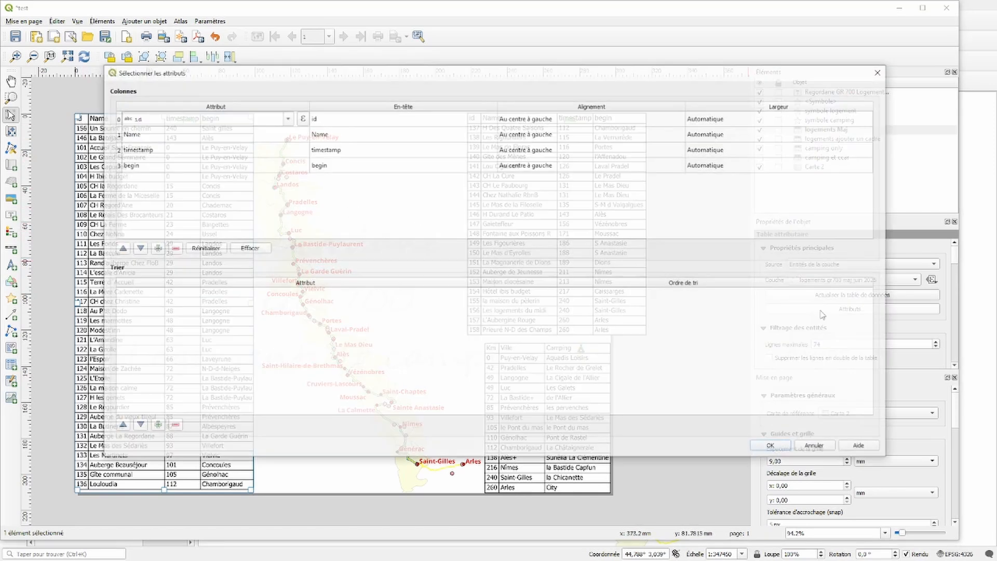
{"action": "left_click", "coordinate": [156, 426]}
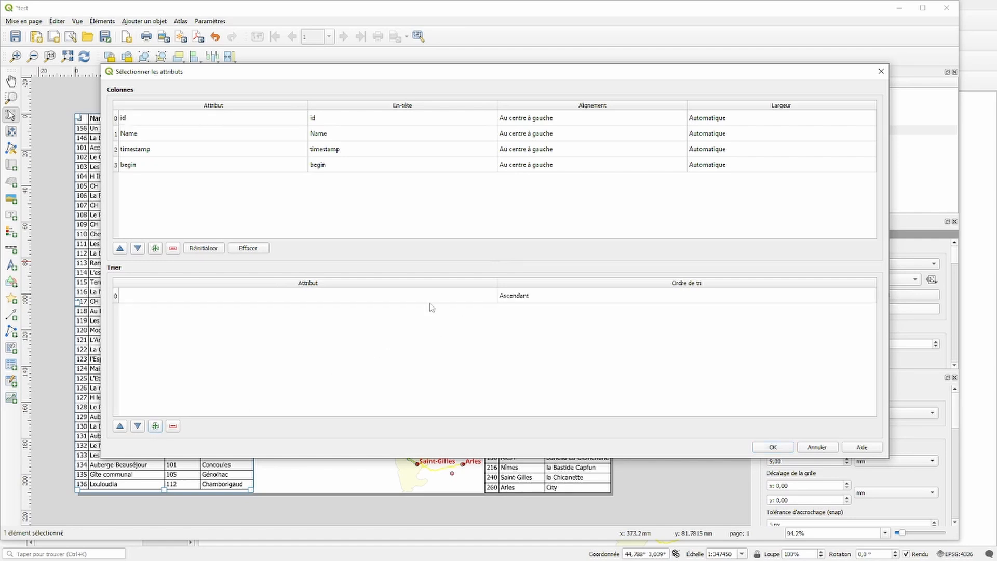
{"action": "double_click", "coordinate": [466, 298]}
{"action": "left_click", "coordinate": [475, 295]}
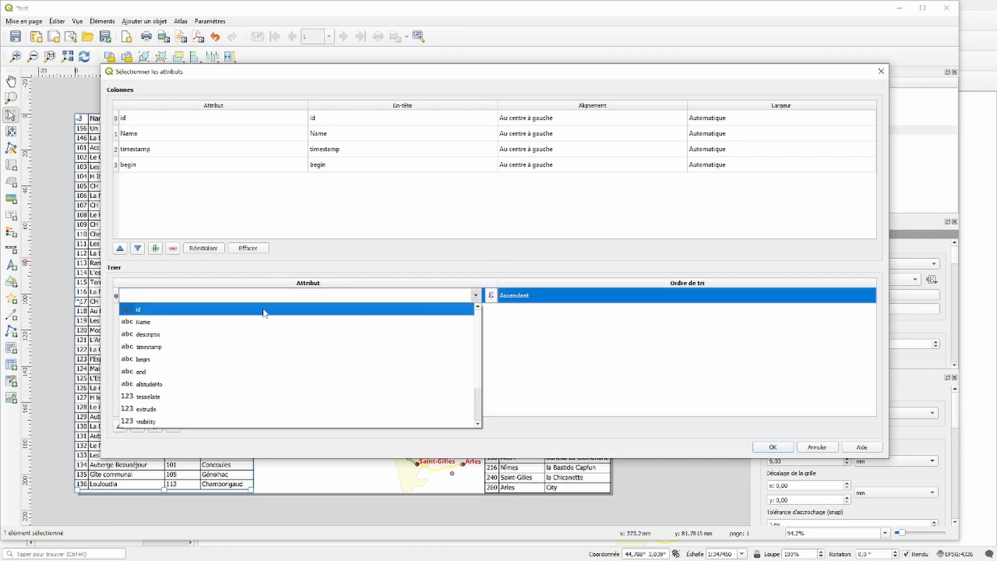
{"action": "left_click", "coordinate": [144, 312]}
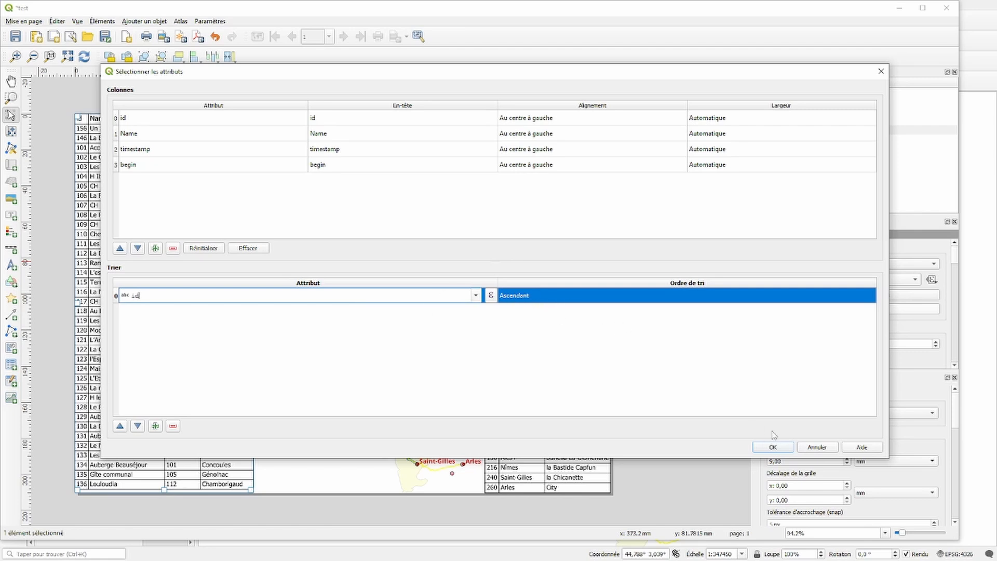
{"action": "left_click", "coordinate": [773, 447]}
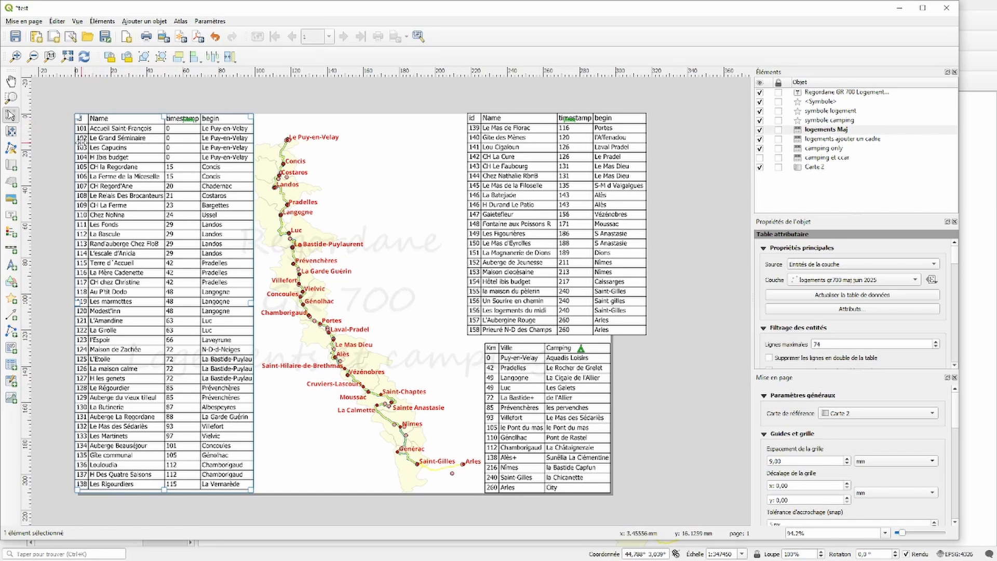
Remove the id column from the logements Maj table and set the timestamp column's heading to Km
{"action": "left_click", "coordinate": [848, 313]}
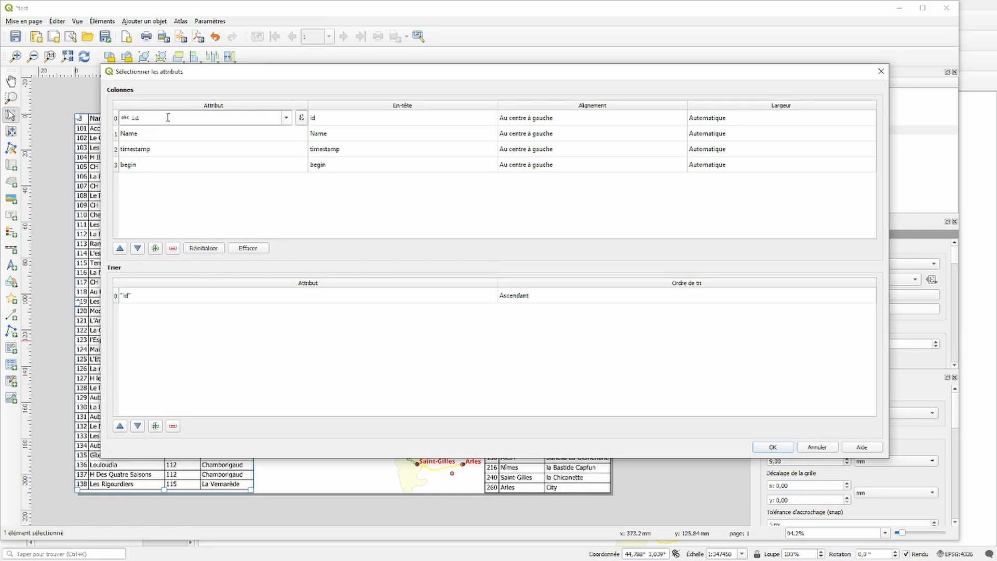
{"action": "left_click", "coordinate": [115, 119]}
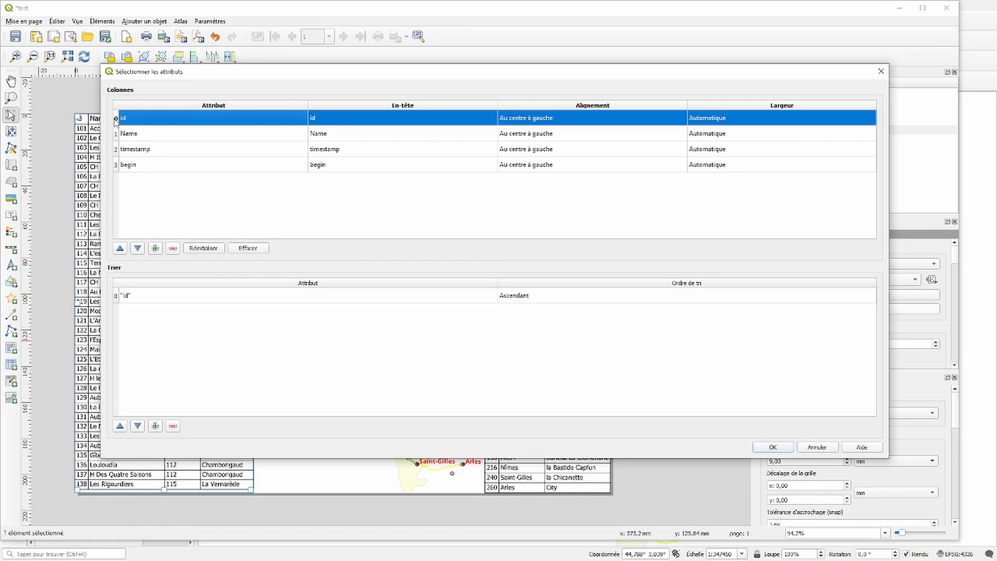
{"action": "left_click", "coordinate": [173, 249]}
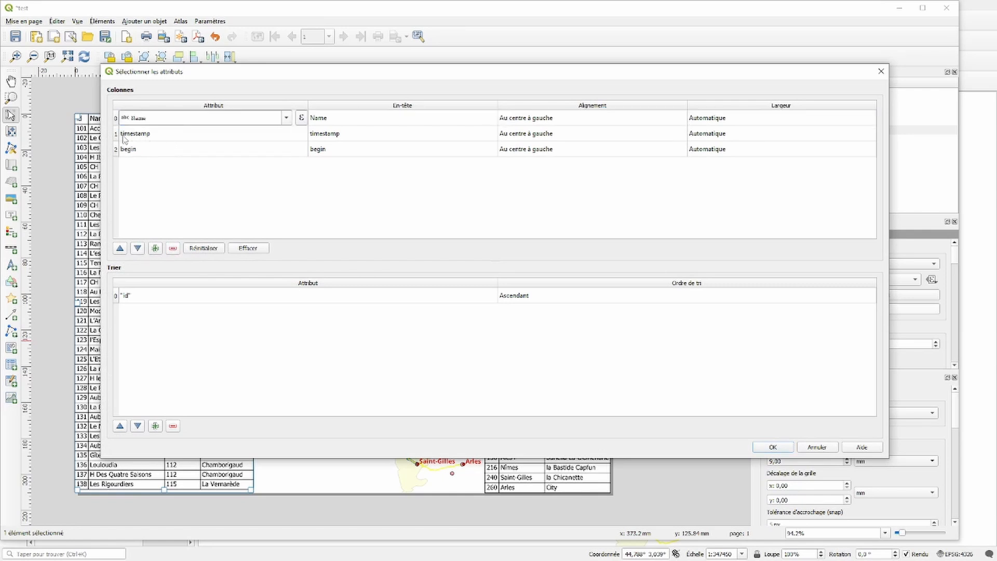
{"action": "double_click", "coordinate": [331, 136]}
{"action": "type", "text": "Km"}
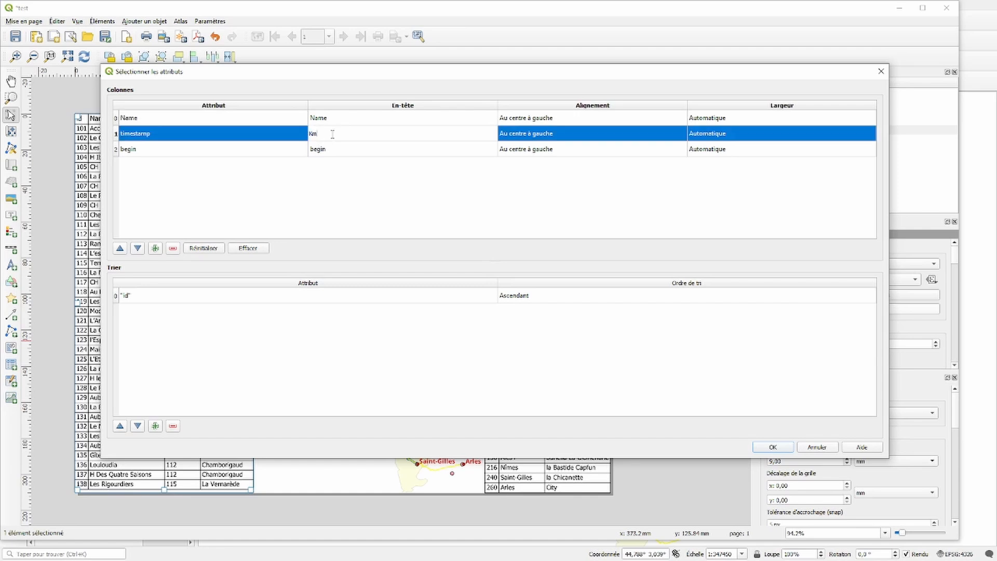
{"action": "double_click", "coordinate": [355, 150], "text": "shift"}
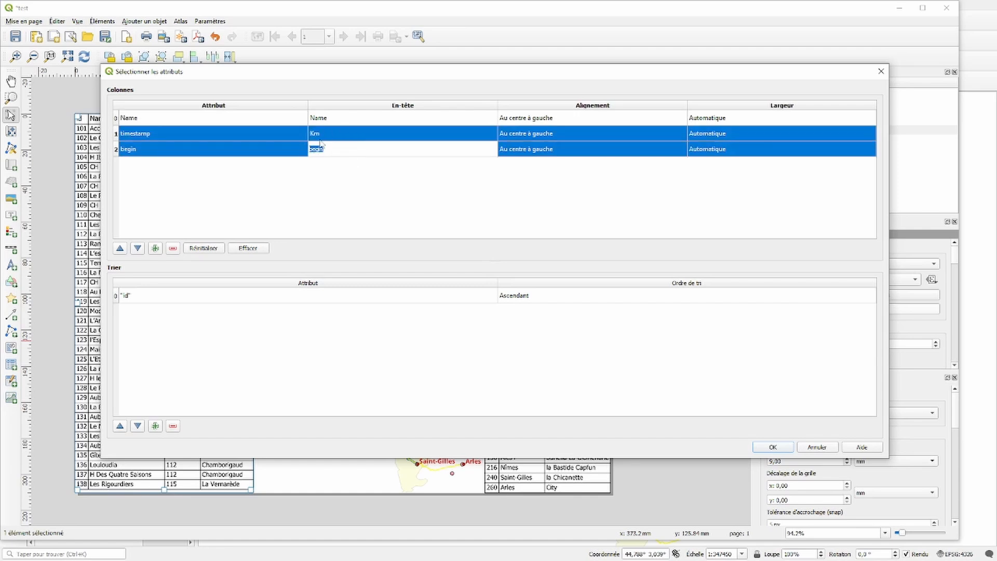
{"action": "double_click", "coordinate": [352, 130]}
Reorder the table columns so that timestamp comes first, begin second and Name last
{"action": "double_click", "coordinate": [119, 150]}
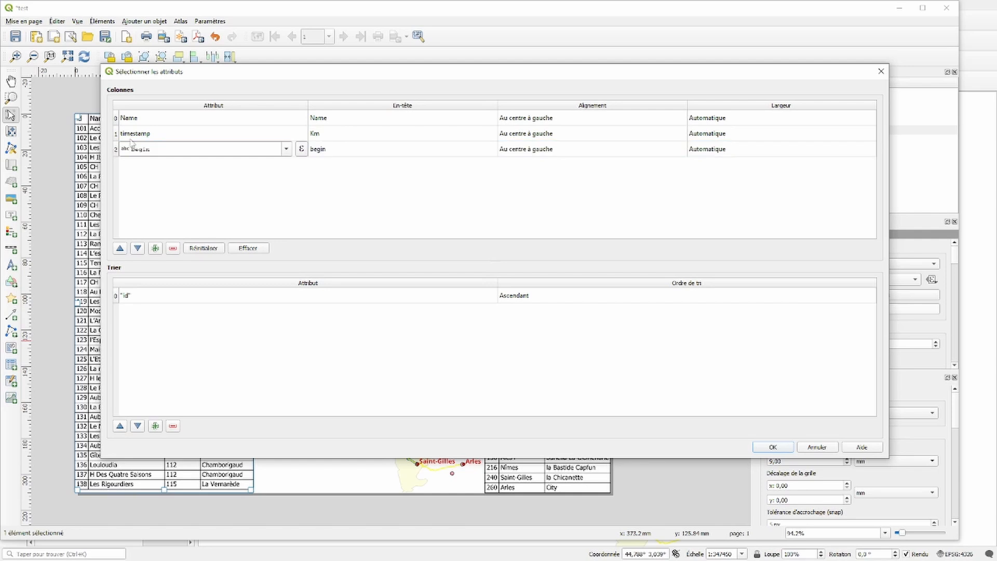
{"action": "double_click", "coordinate": [126, 136]}
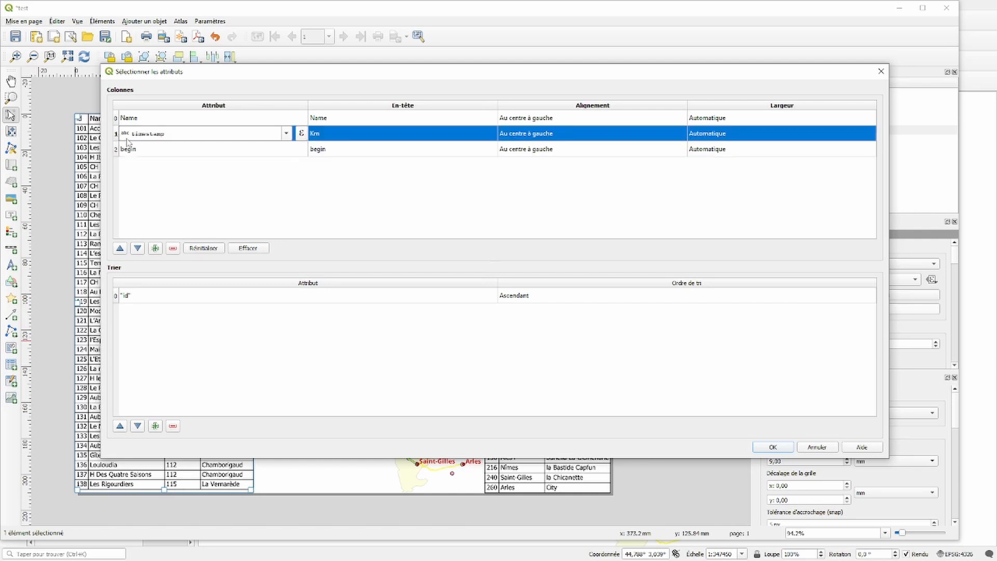
{"action": "left_click", "coordinate": [120, 249]}
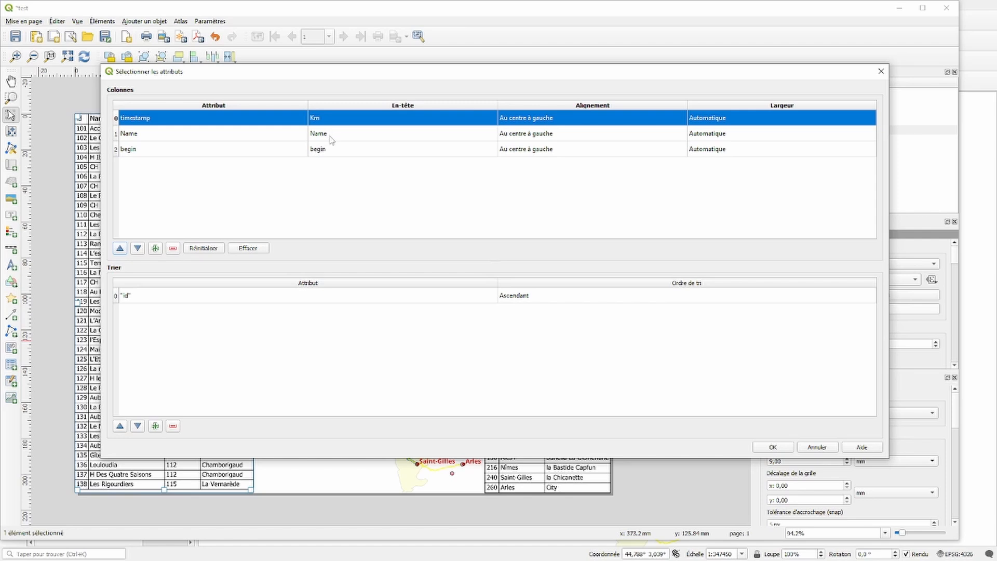
{"action": "double_click", "coordinate": [115, 152]}
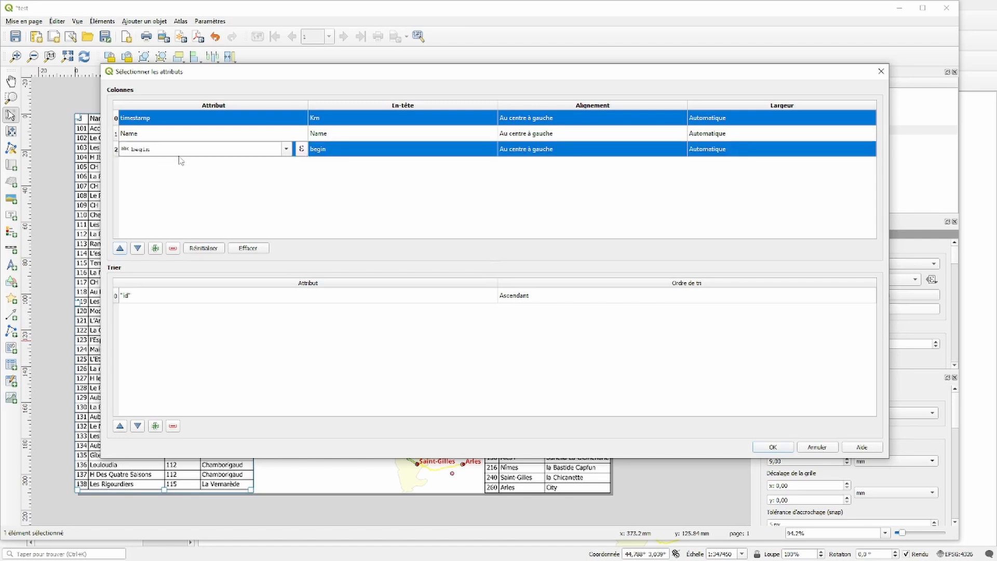
{"action": "left_click", "coordinate": [119, 249]}
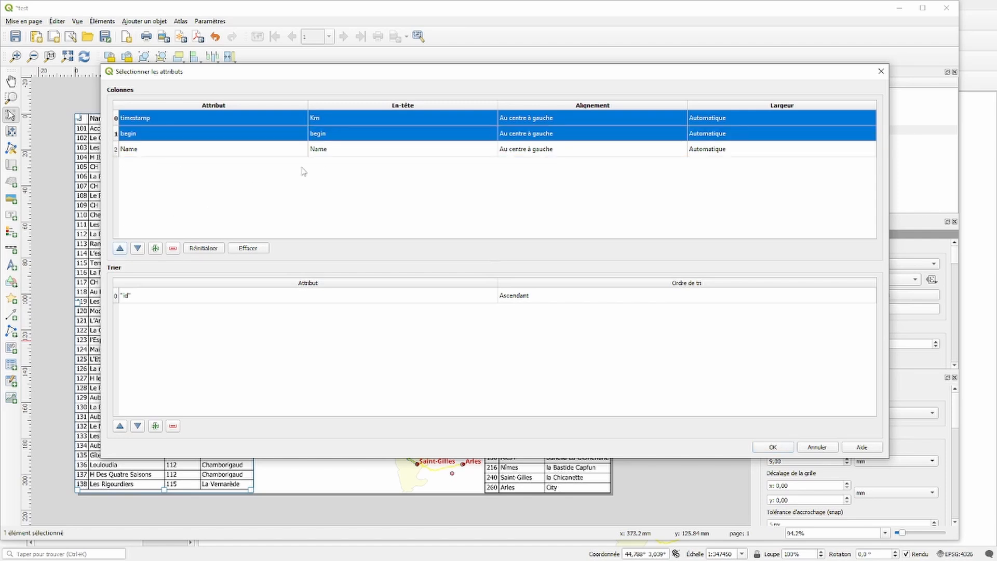
Set the begin column's heading to Lieu and apply the attribute changes to the table
{"action": "double_click", "coordinate": [342, 136]}
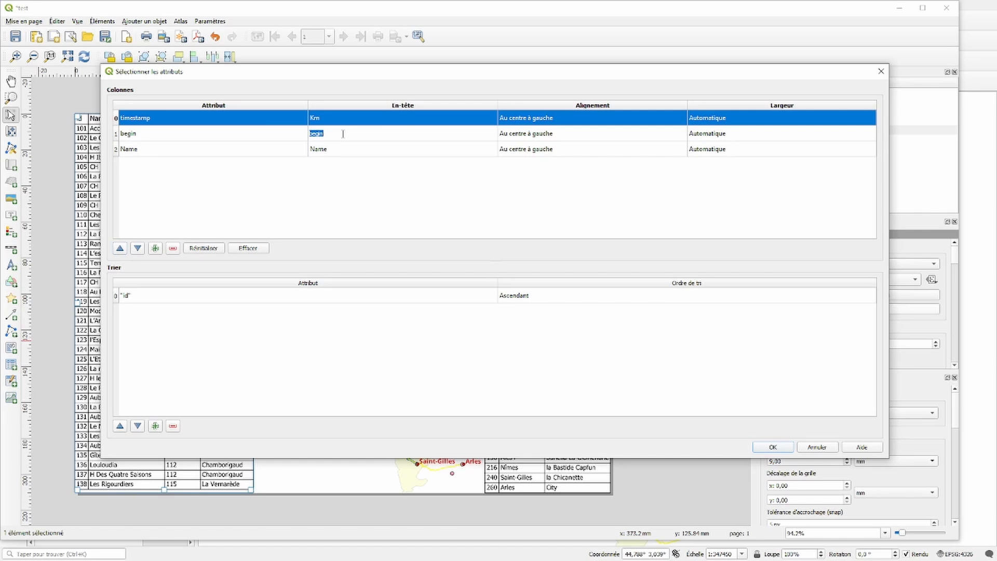
{"action": "type", "text": "Lieu"}
{"action": "double_click", "coordinate": [328, 151]}
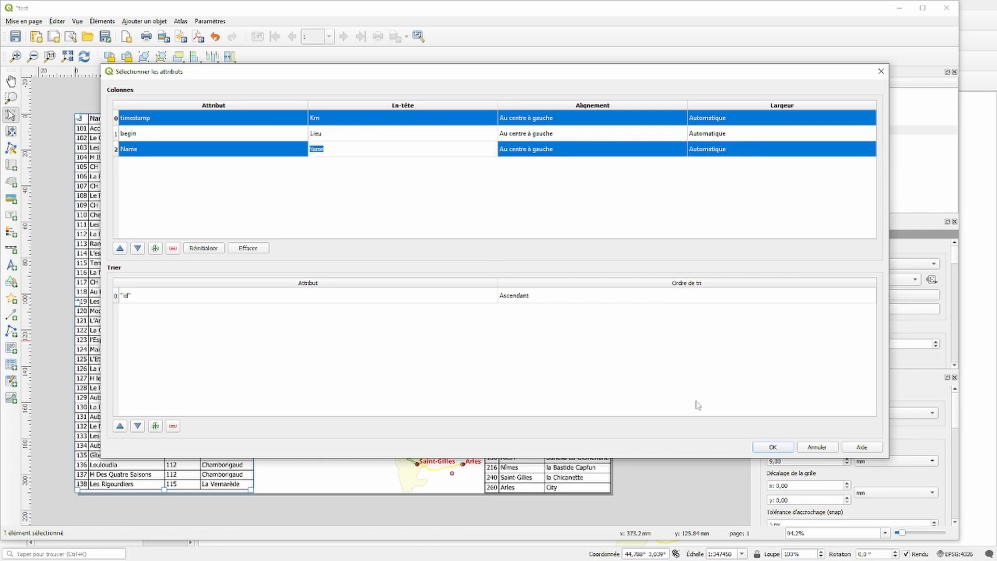
{"action": "left_click", "coordinate": [767, 450]}
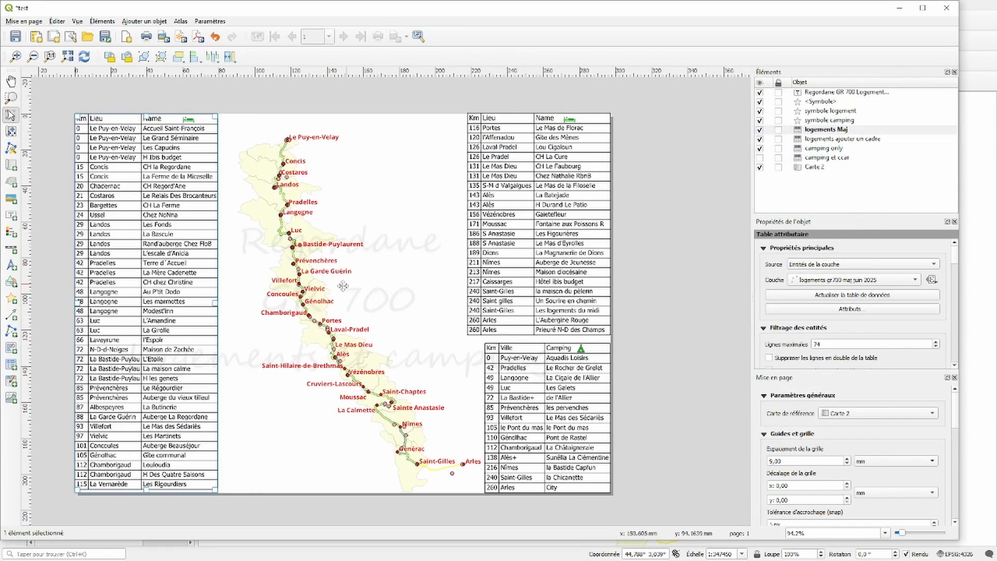